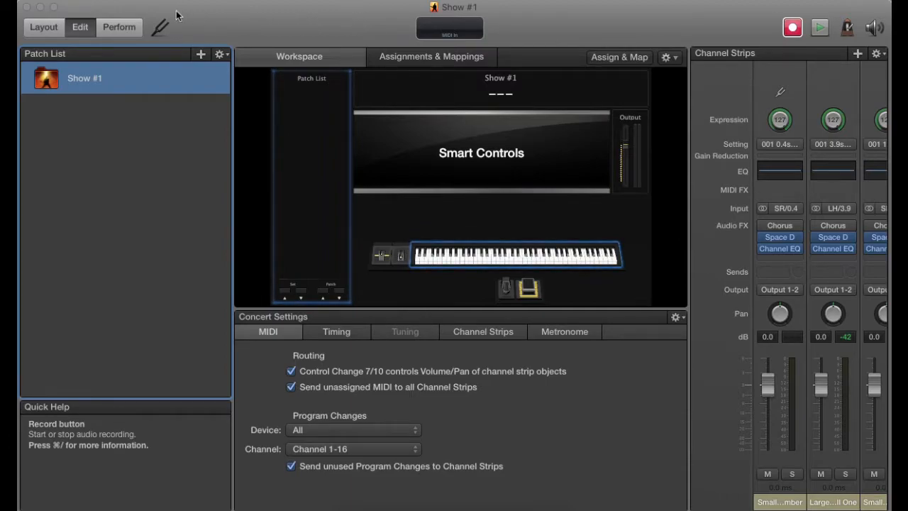
# Download all available sounds via MainStage > Sound Library, then return to Layout mode
pyautogui.click(105, 2)
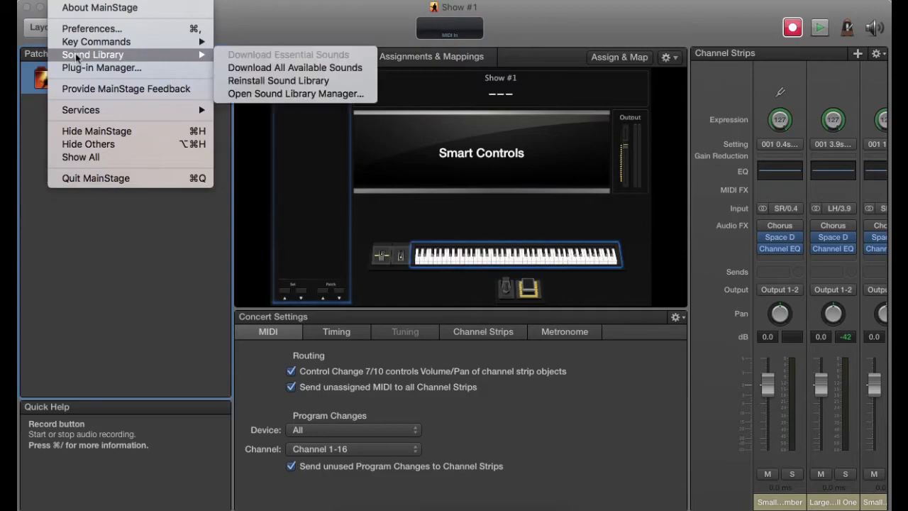
pyautogui.moveTo(92, 54)
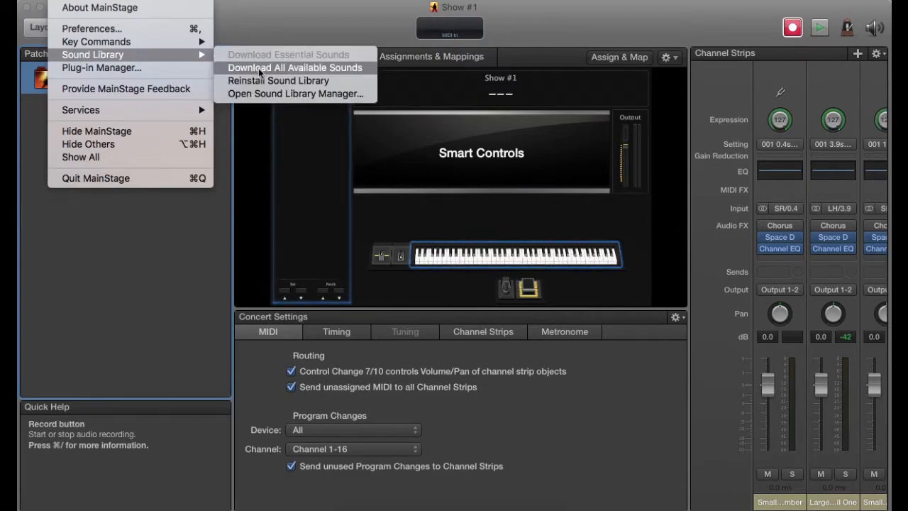
pyautogui.click(258, 71)
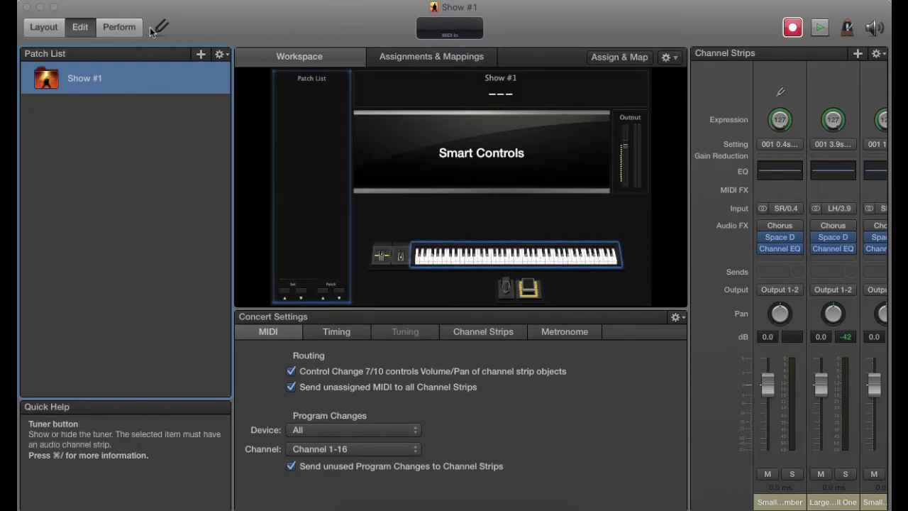
pyautogui.click(43, 27)
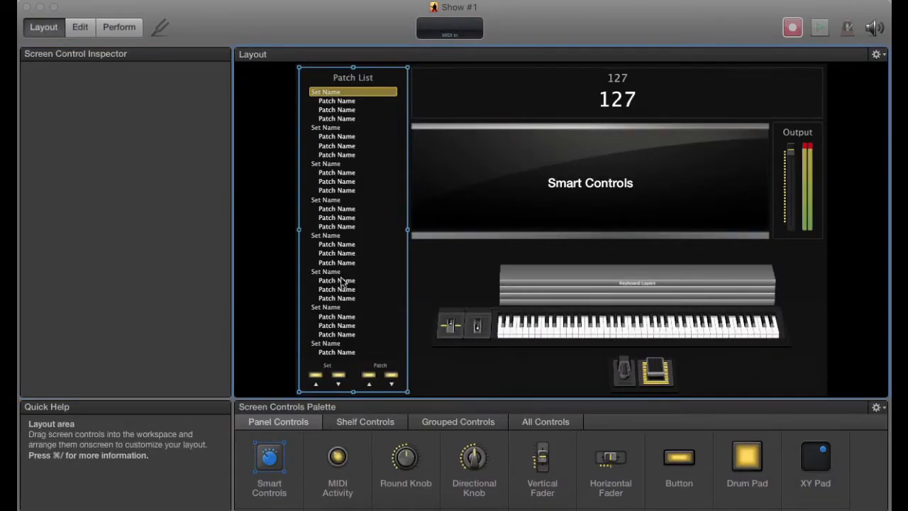
# Select the on-screen keyboard and set its MIDI Port to All
pyautogui.click(546, 332)
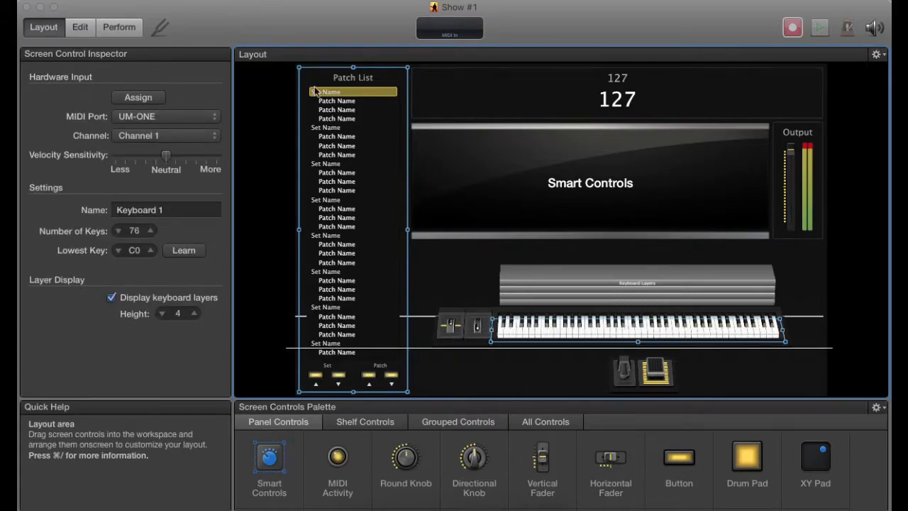
pyautogui.click(169, 118)
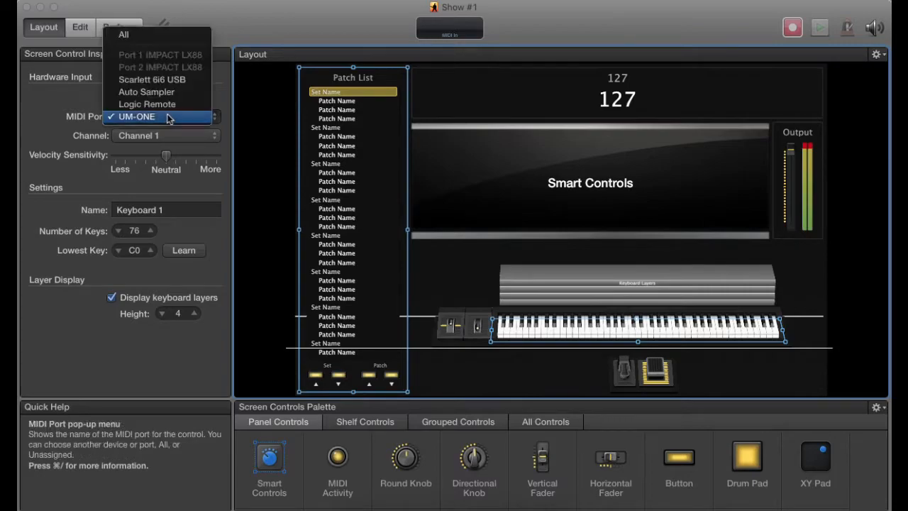
pyautogui.click(135, 35)
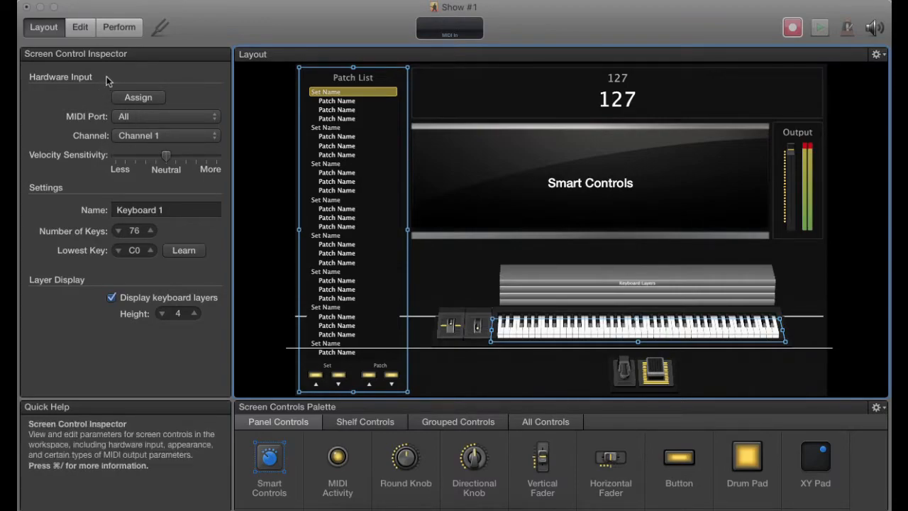
# Learn the hardware keyboard and keep UM-ONE as the keyboard's MIDI port
pyautogui.click(127, 98)
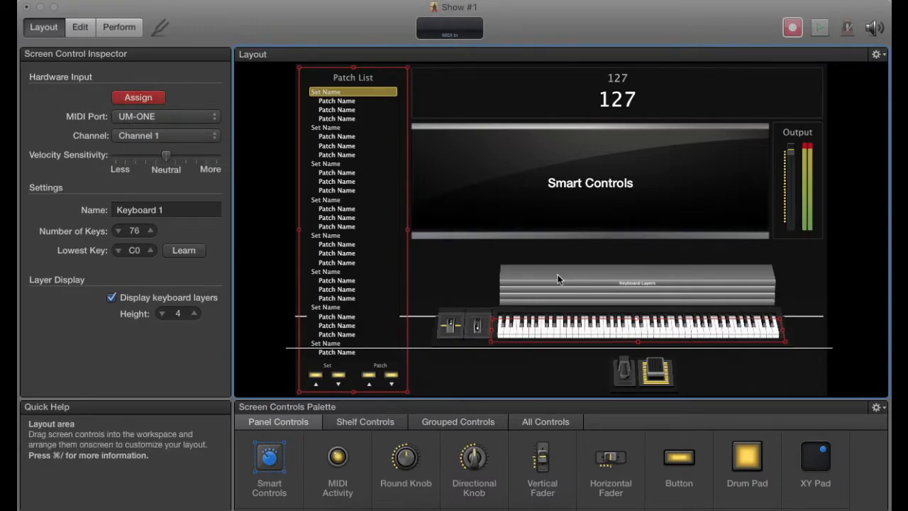
pyautogui.click(213, 117)
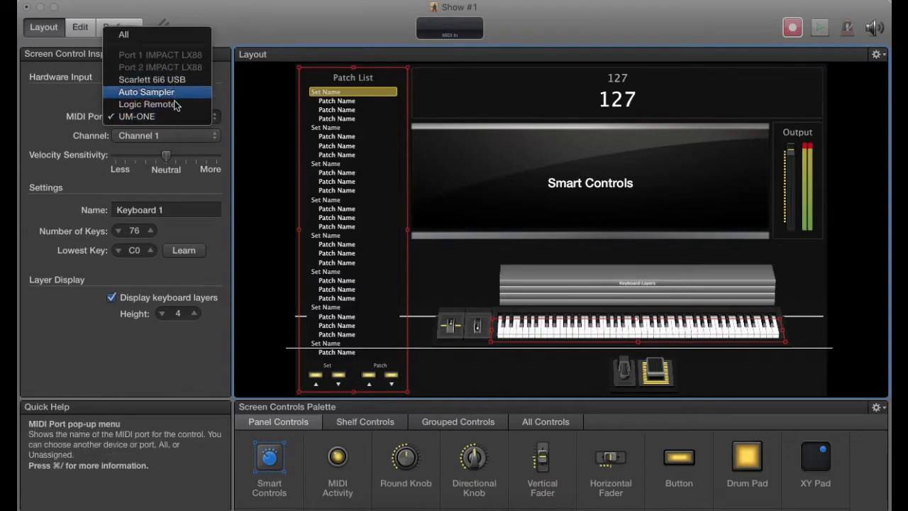
pyautogui.click(74, 100)
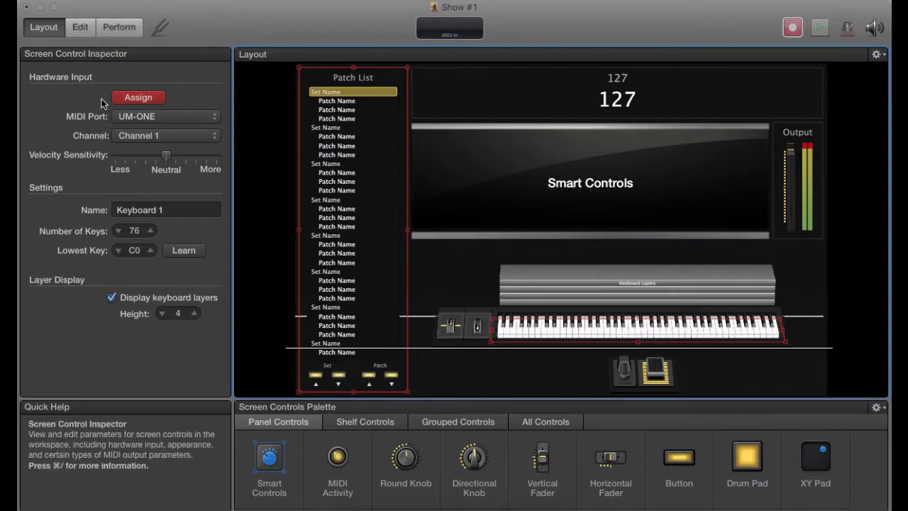
# Switch to Edit mode, then bring up the MainStage application menu
pyautogui.click(80, 27)
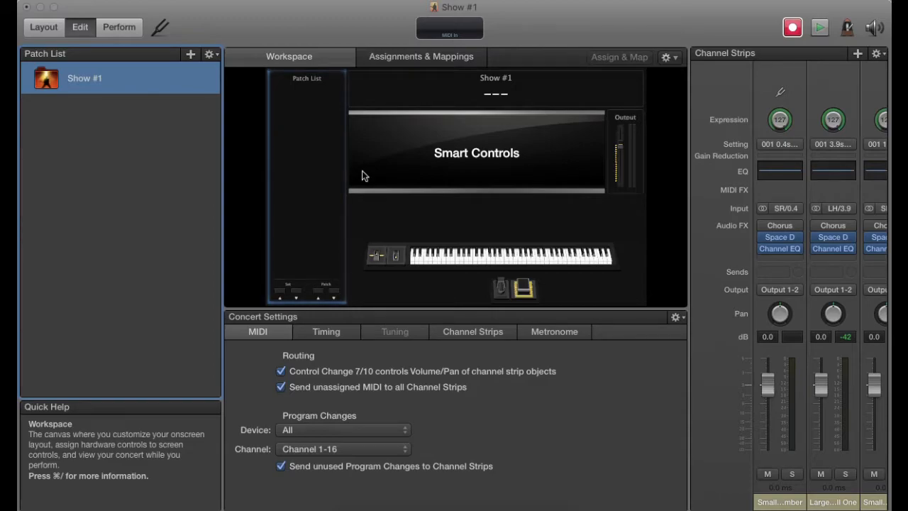
pyautogui.click(103, 2)
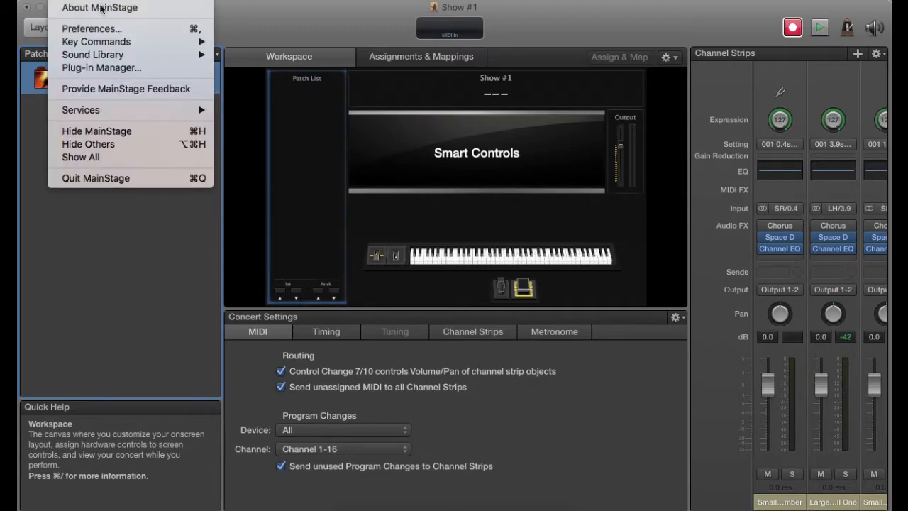
pyautogui.click(92, 28)
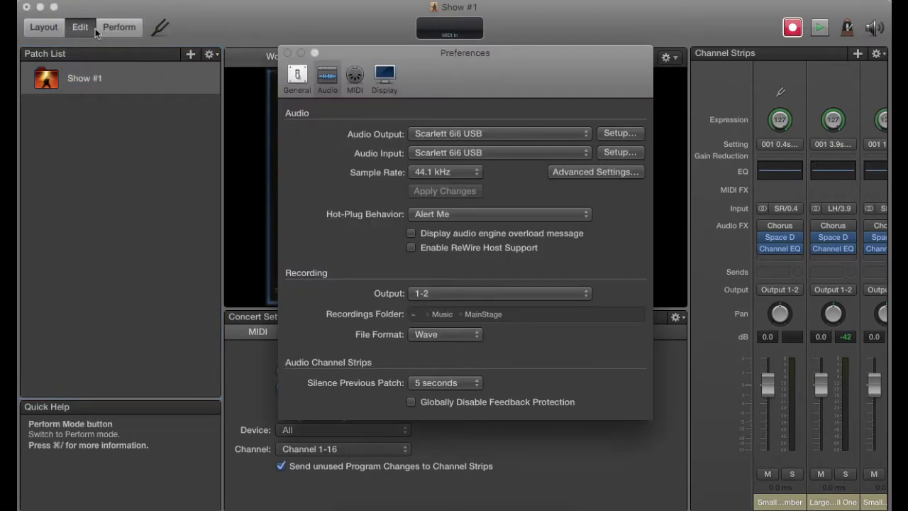
pyautogui.click(427, 134)
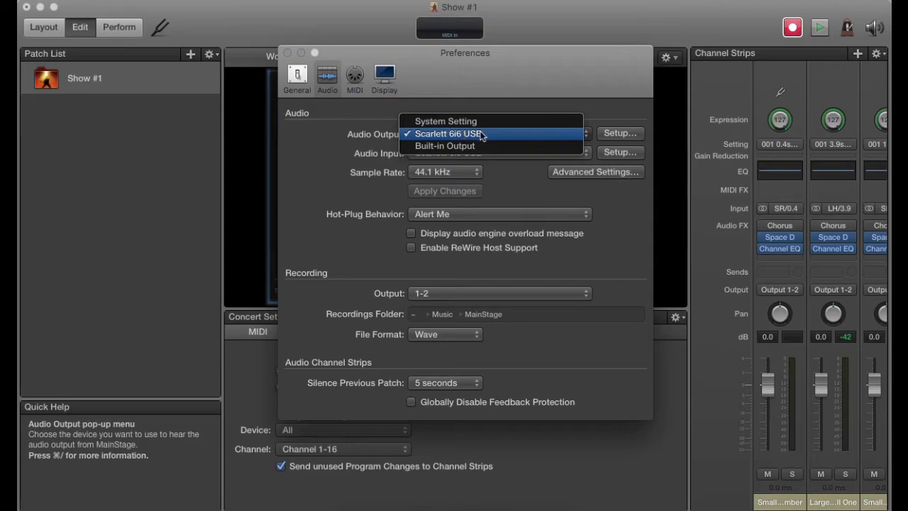
pyautogui.click(372, 134)
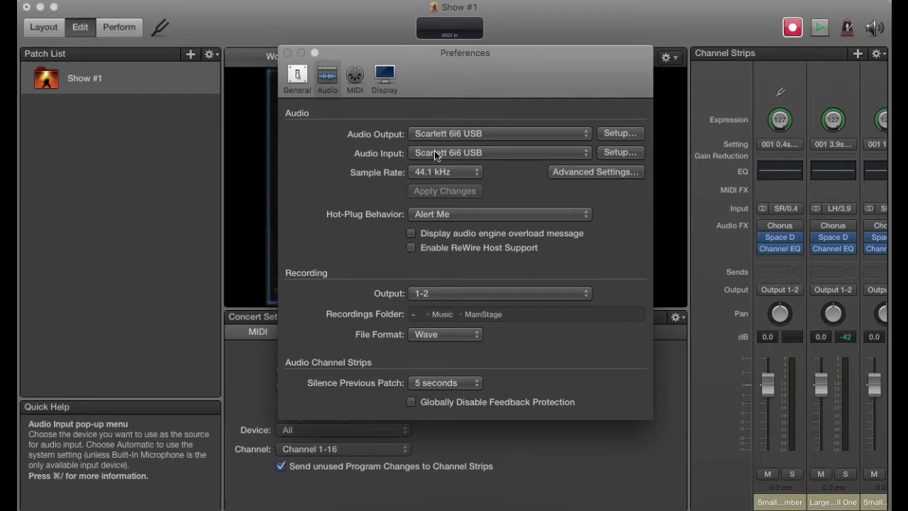
pyautogui.click(288, 57)
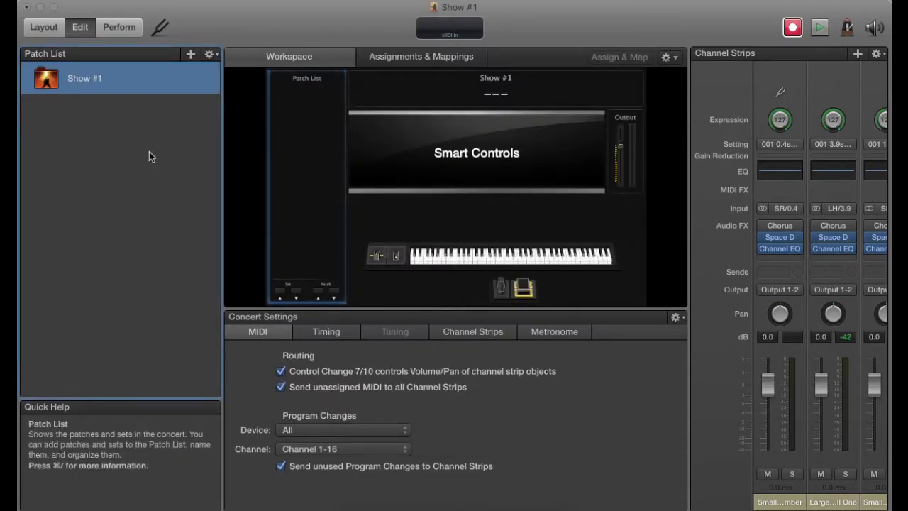
pyautogui.click(43, 27)
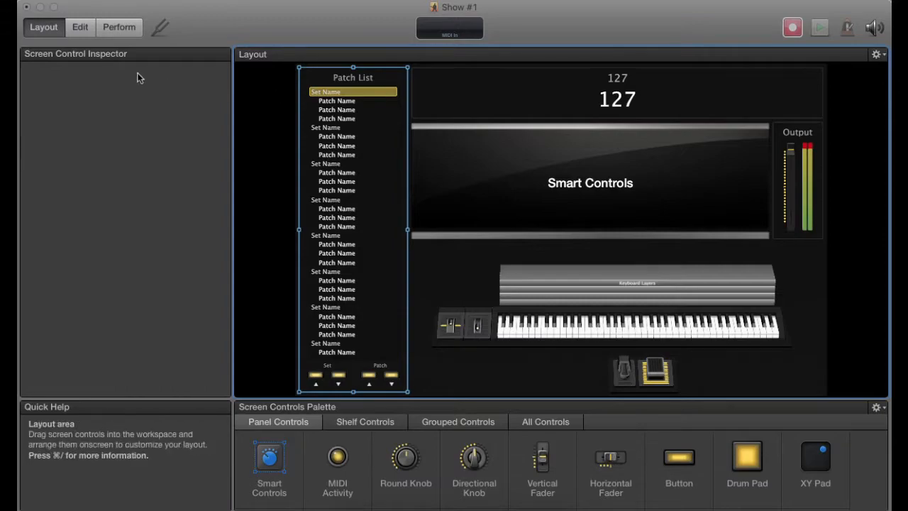
pyautogui.click(80, 27)
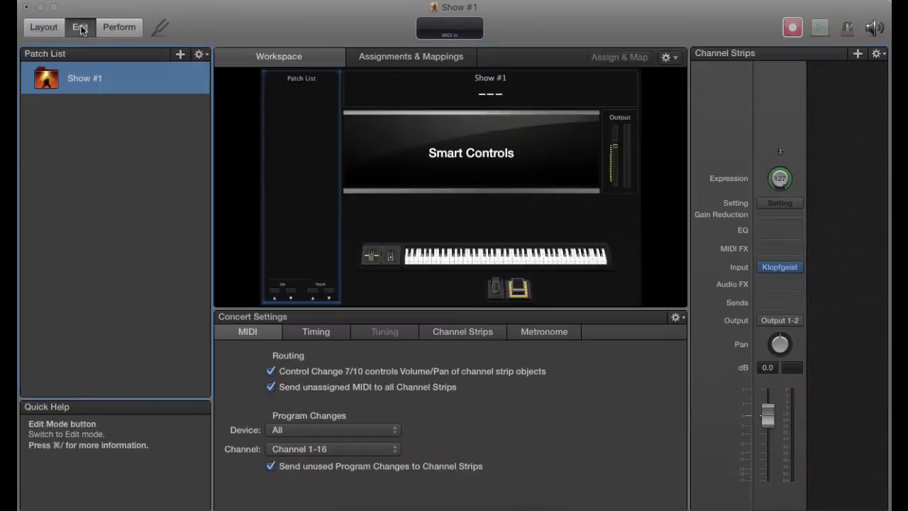
pyautogui.click(179, 55)
# Load Instrument > Vintage Electric Piano > Classic Electric Piano into the new patch
pyautogui.click(255, 332)
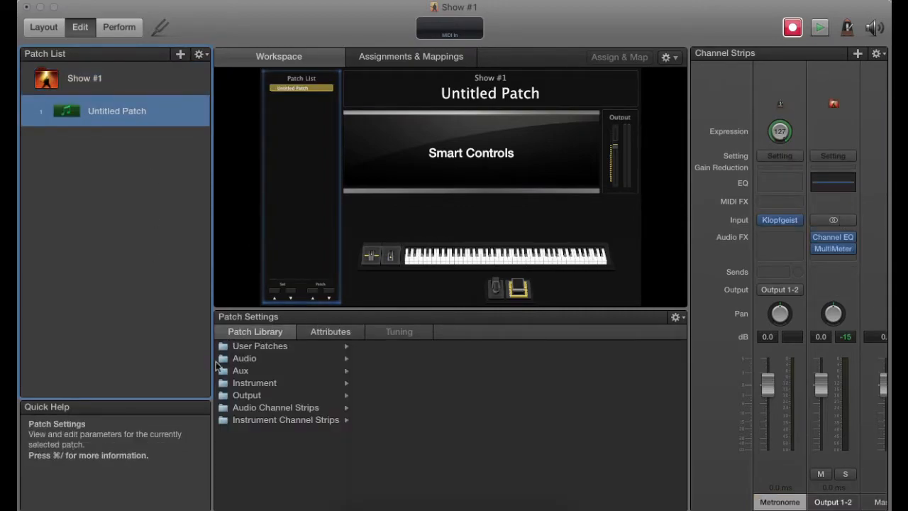
pyautogui.click(266, 385)
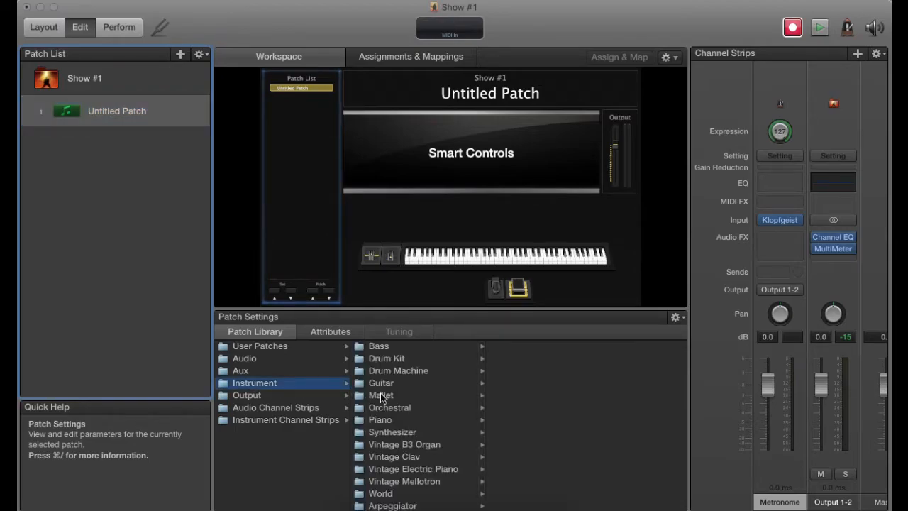
pyautogui.click(384, 466)
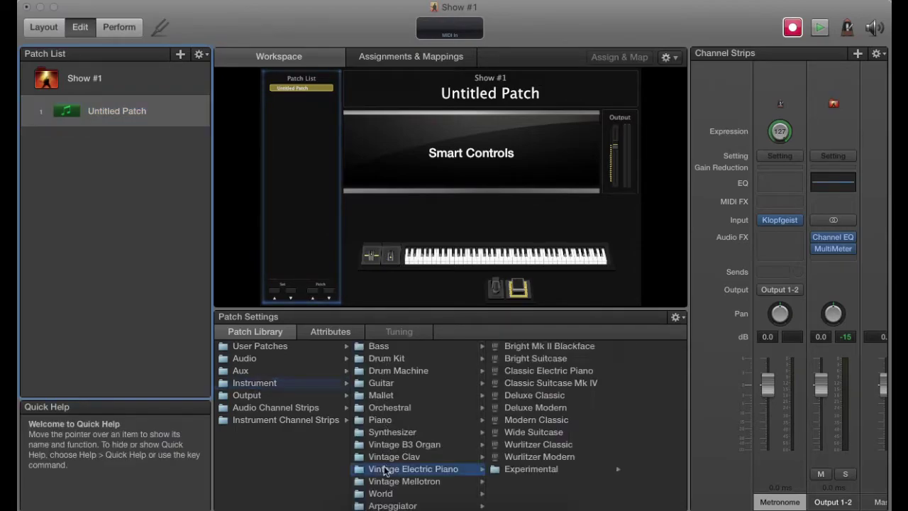
pyautogui.click(540, 370)
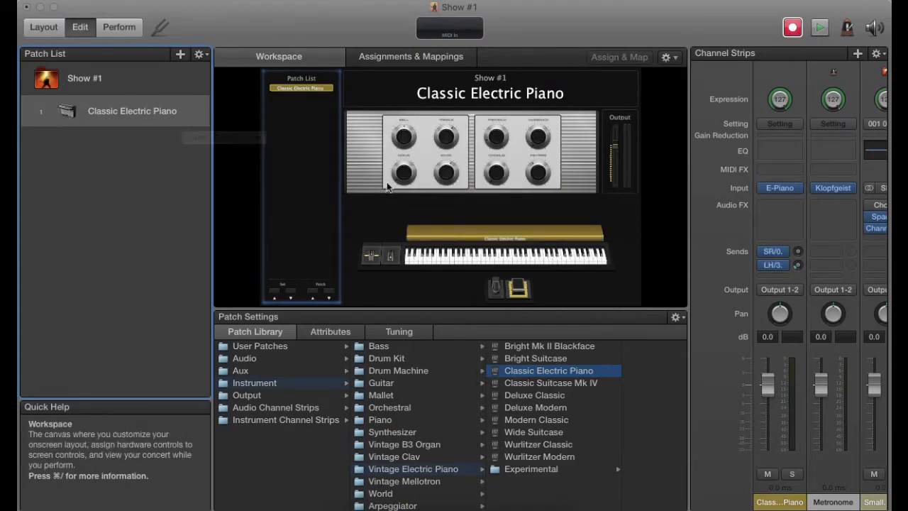
pyautogui.click(119, 27)
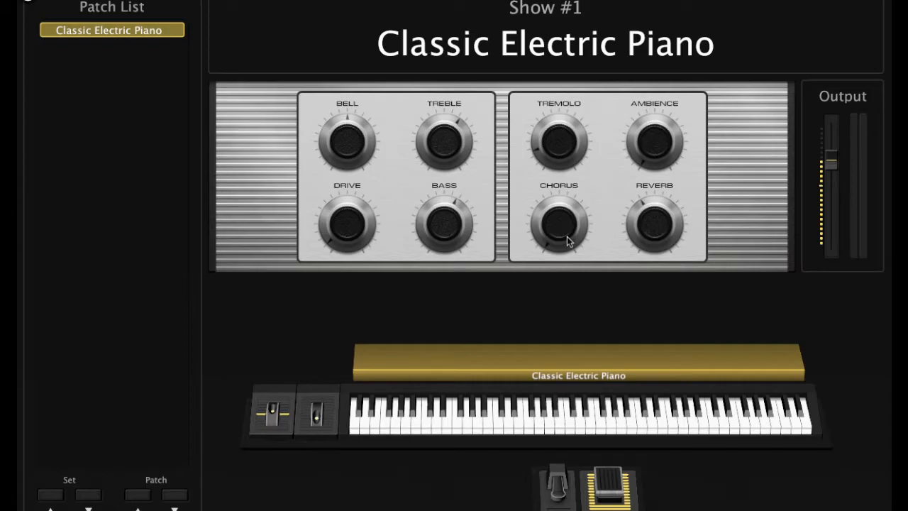
pyautogui.press('Escape')
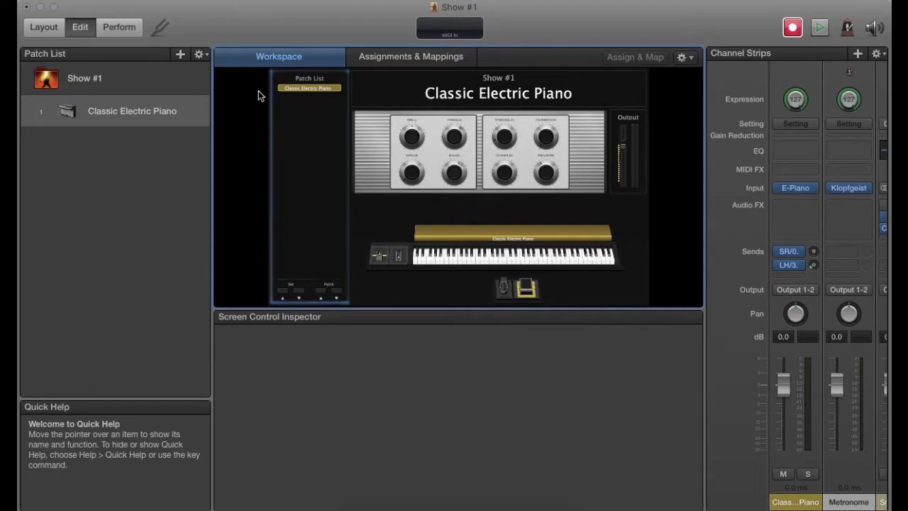
# Add patches and load Orchestral > Strings > Full Strings into the second patch
pyautogui.click(181, 55)
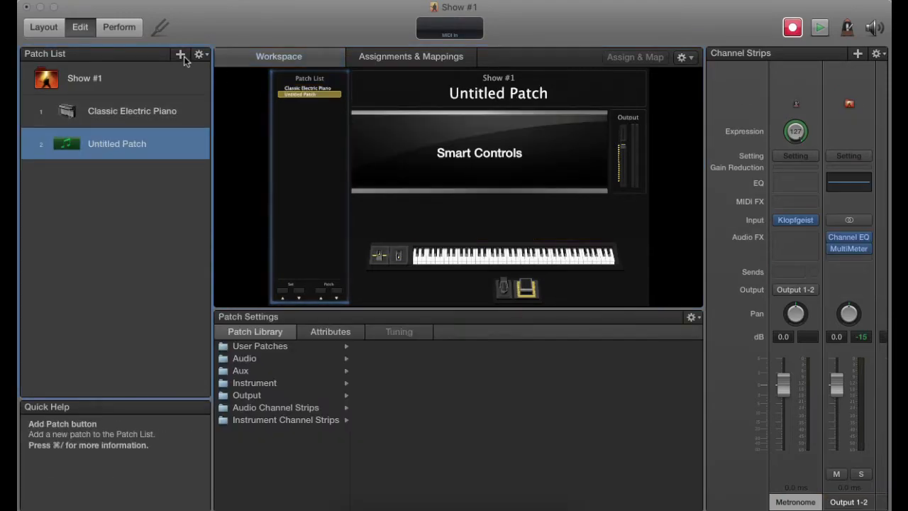
pyautogui.click(148, 144)
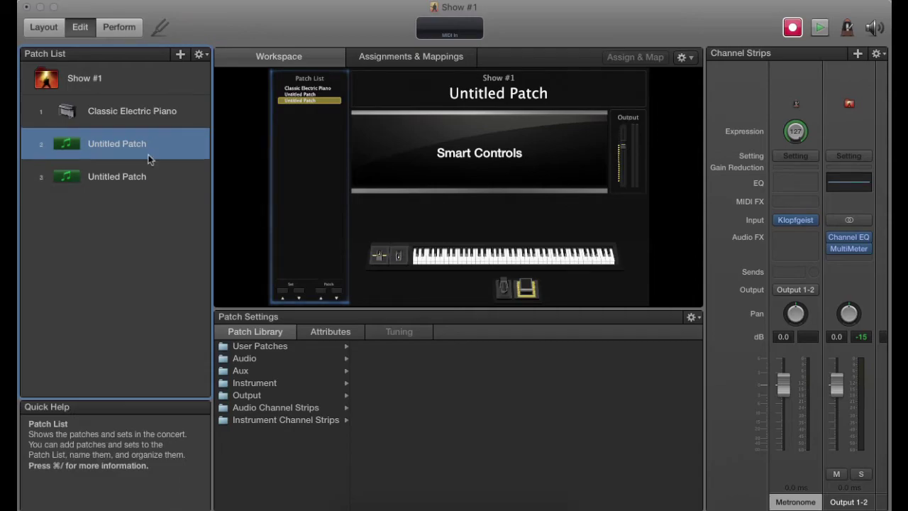
pyautogui.click(254, 383)
pyautogui.click(389, 407)
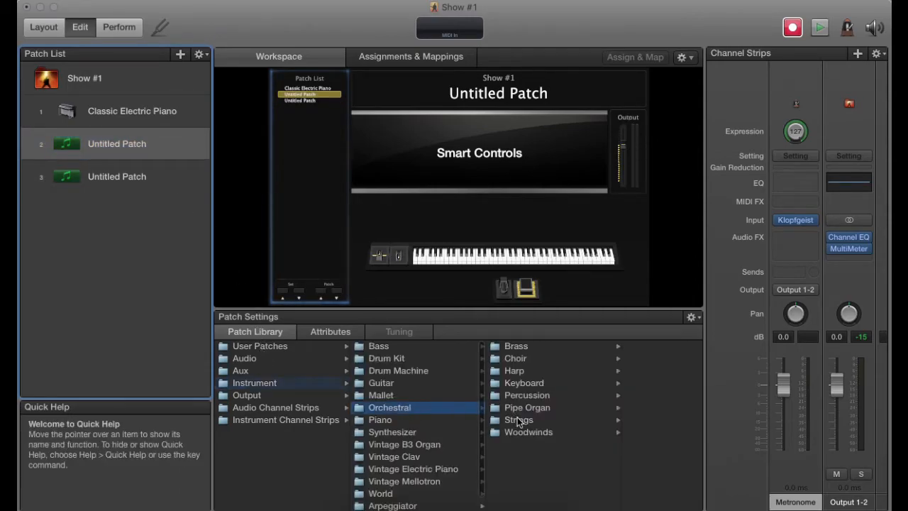
pyautogui.click(517, 420)
pyautogui.click(607, 381)
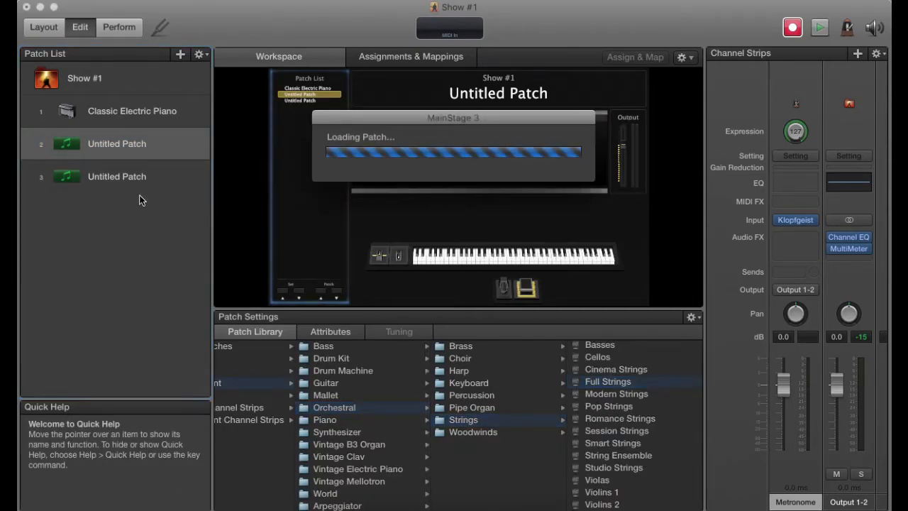
# Load Instrument > Piano > Steinway Grand Piano into the third patch
pyautogui.click(99, 177)
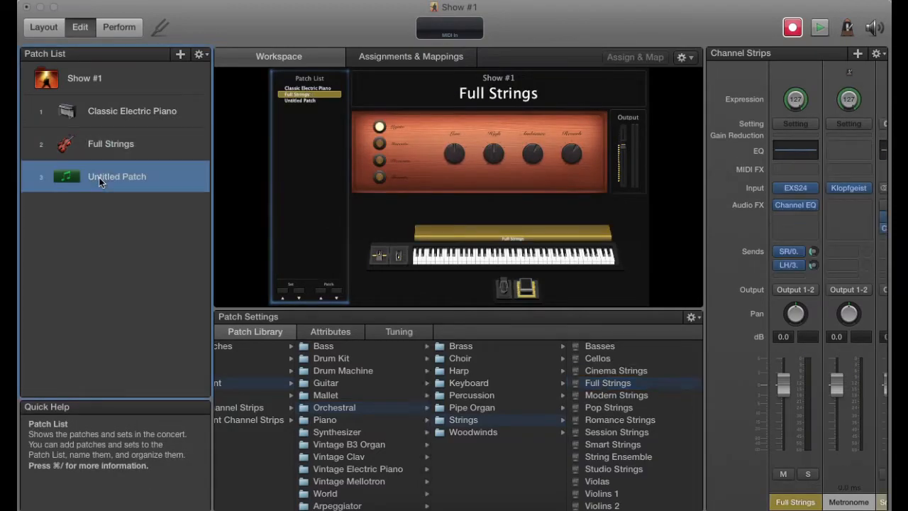
pyautogui.click(254, 383)
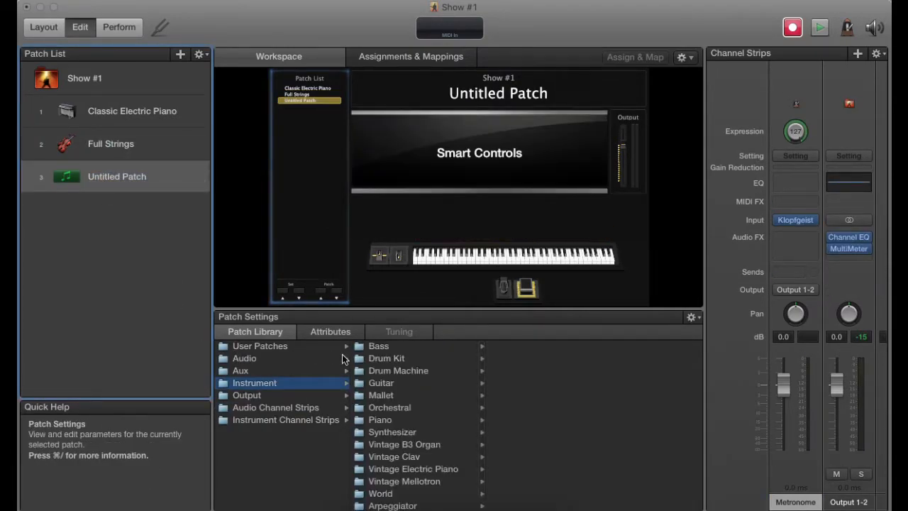
pyautogui.click(380, 419)
pyautogui.click(524, 407)
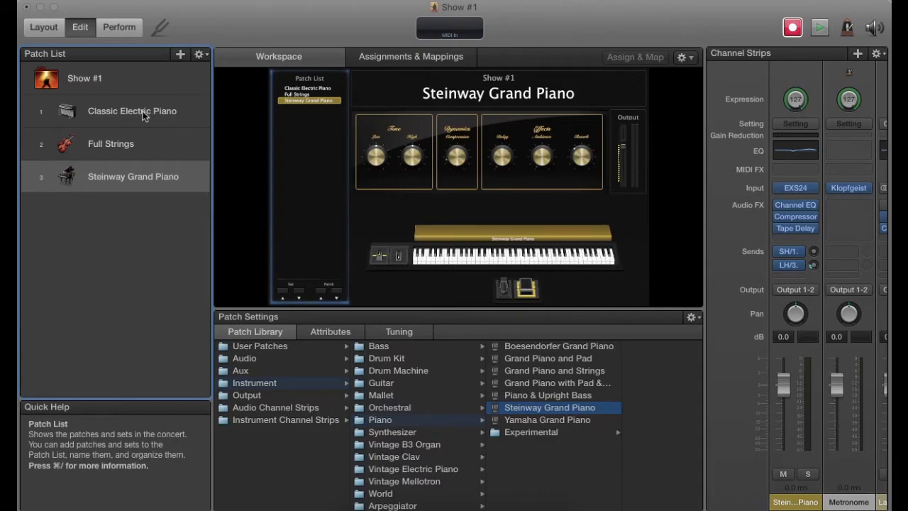
# In Layout mode, assign the Patch down button to hardware note A#-1
pyautogui.click(44, 27)
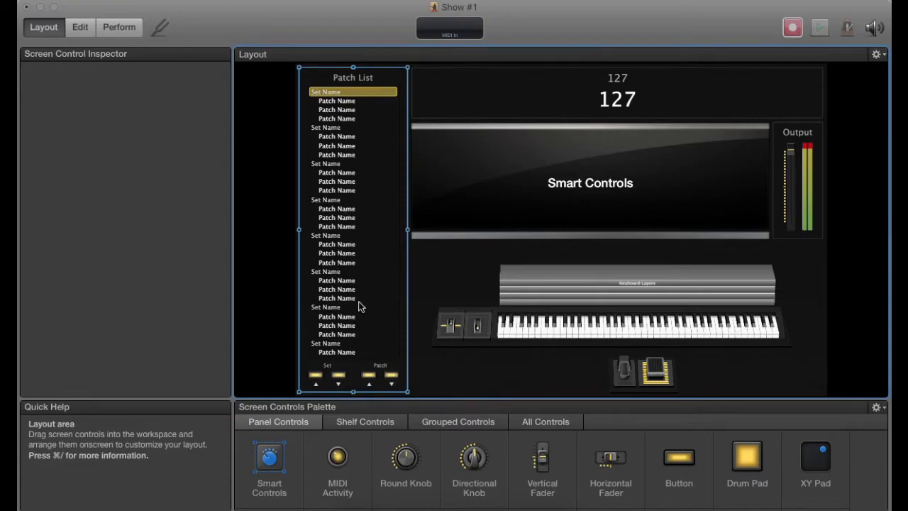
pyautogui.click(391, 375)
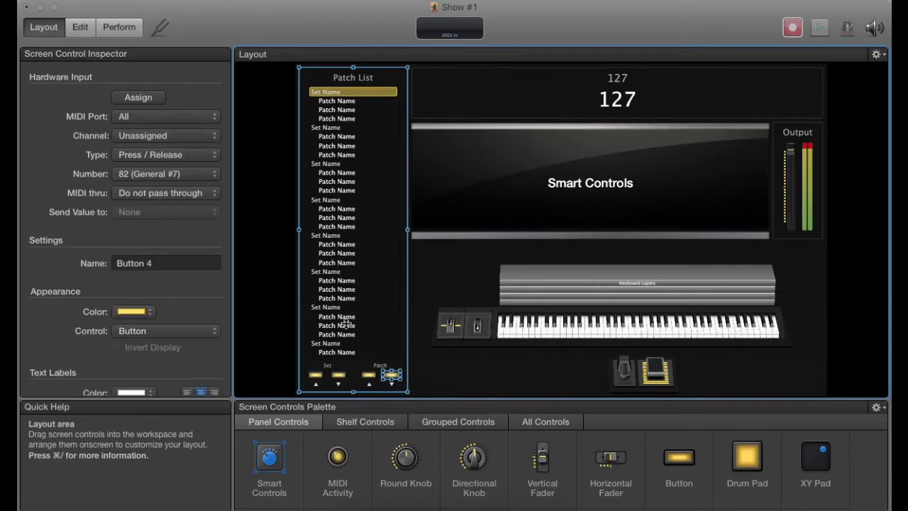
pyautogui.click(139, 97)
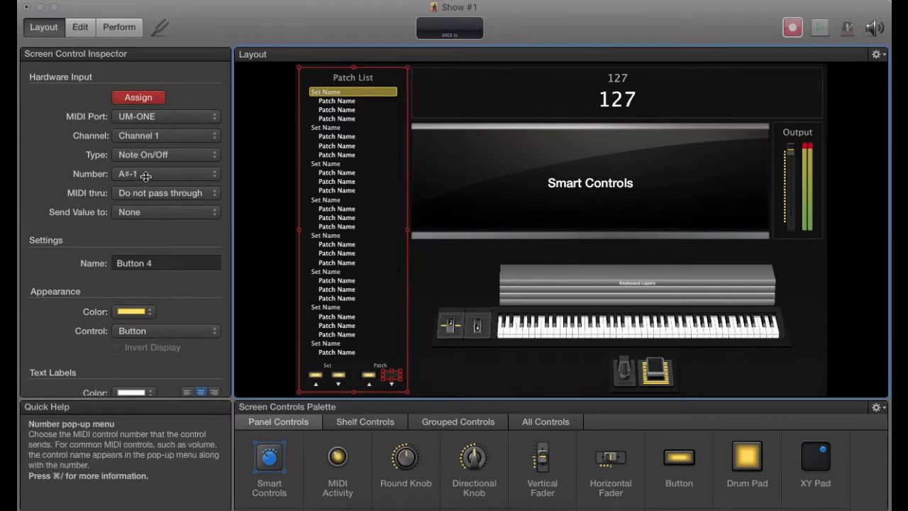
pyautogui.click(141, 99)
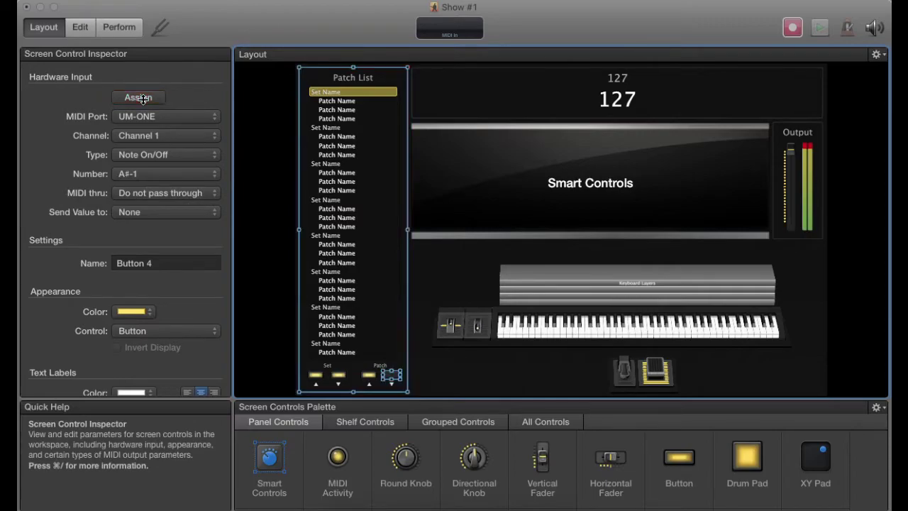
# Assign the Patch up button to hardware note A-1
pyautogui.click(370, 374)
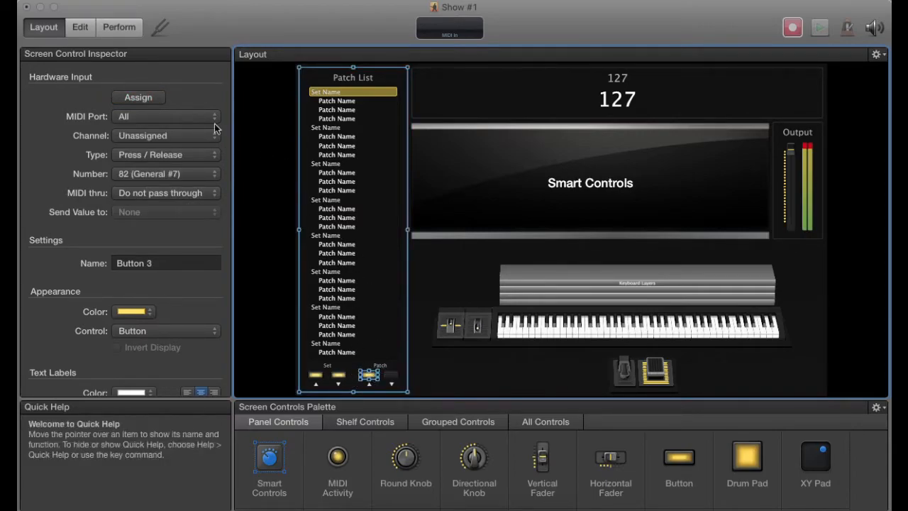
pyautogui.click(139, 98)
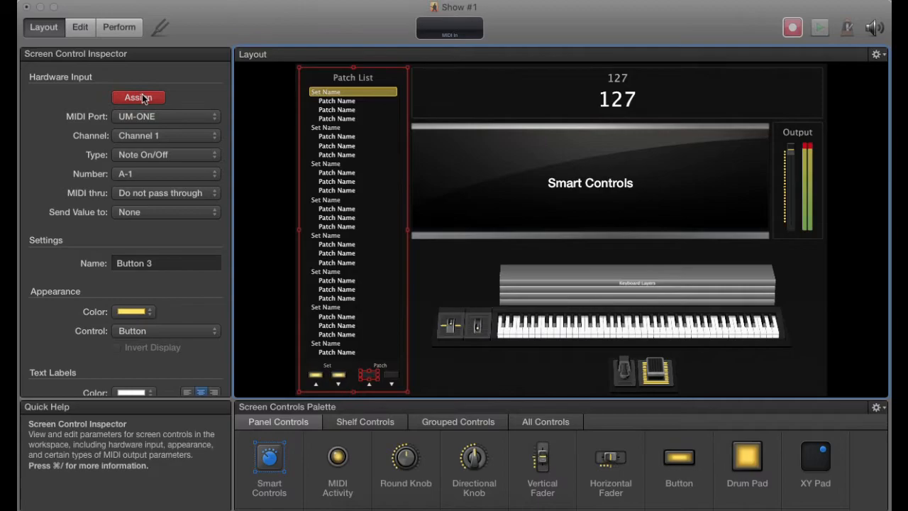
pyautogui.click(145, 98)
# Enter Perform mode and step up and down through the three patches from the keyboard
pyautogui.click(119, 27)
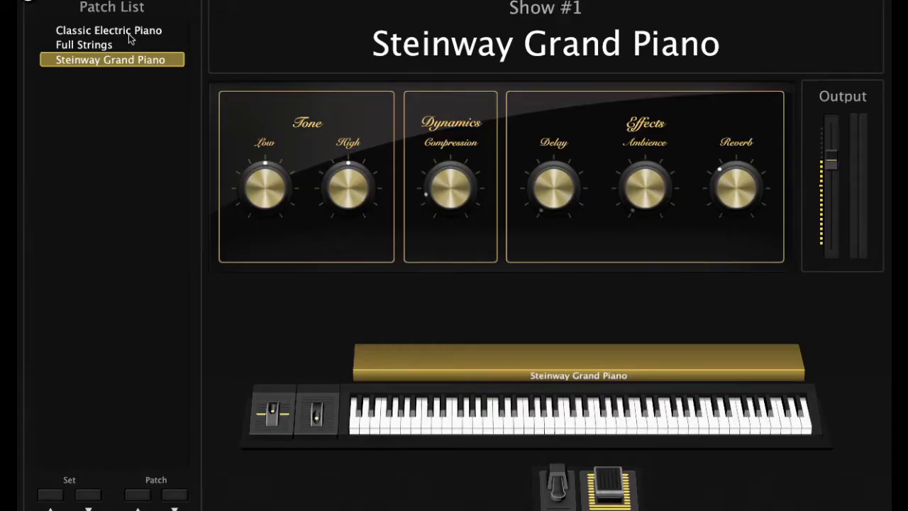
pyautogui.press('Up')
pyautogui.press('Up')
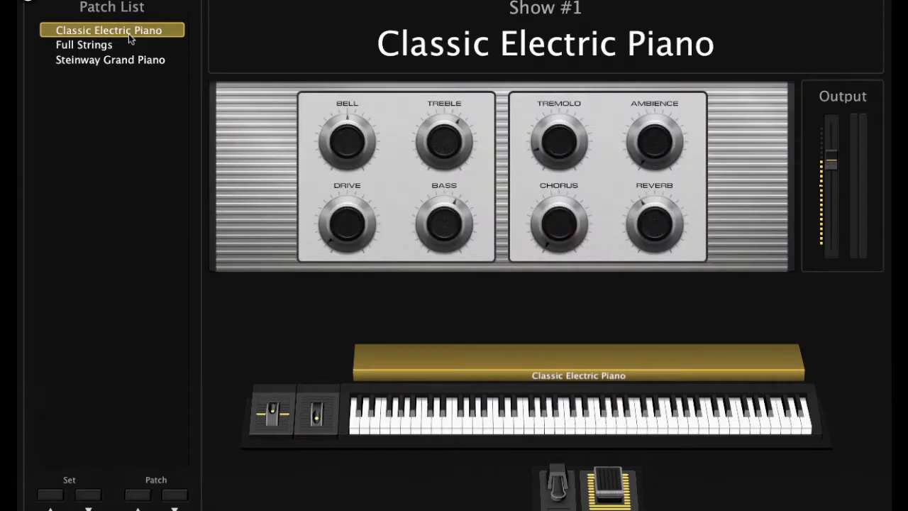
pyautogui.press('Down')
pyautogui.press('Down')
pyautogui.press('Down')
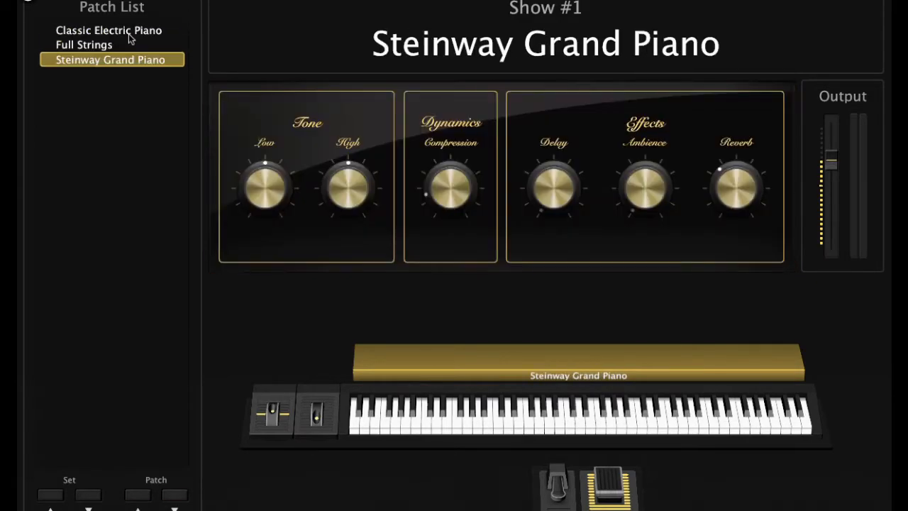
pyautogui.press('Up')
pyautogui.press('Up')
pyautogui.press('Down')
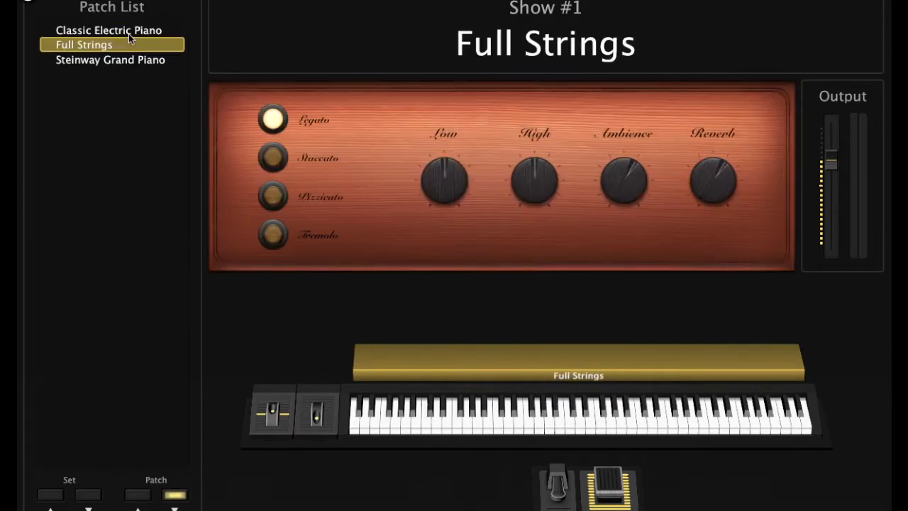
pyautogui.press('Down')
# Back in Layout, reassign the Patch down button to the sostenuto pedal on channel 2
pyautogui.press('Escape')
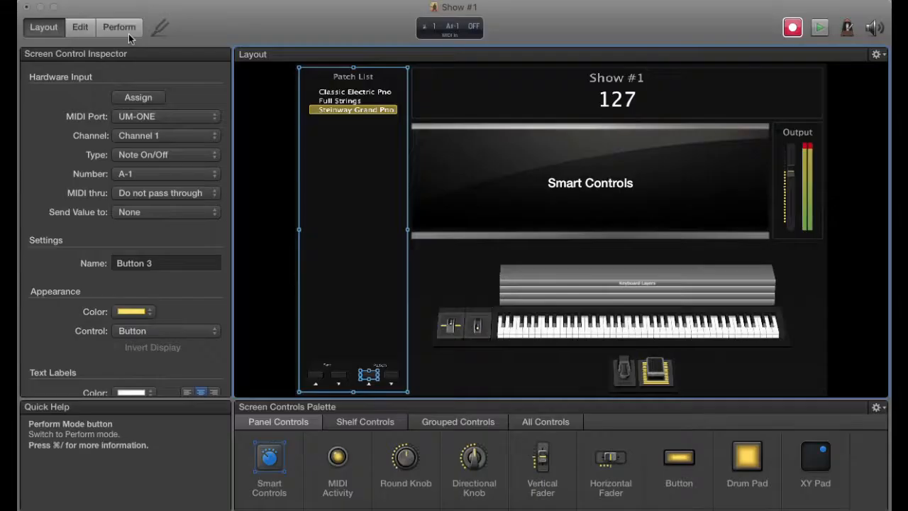
pyautogui.click(392, 376)
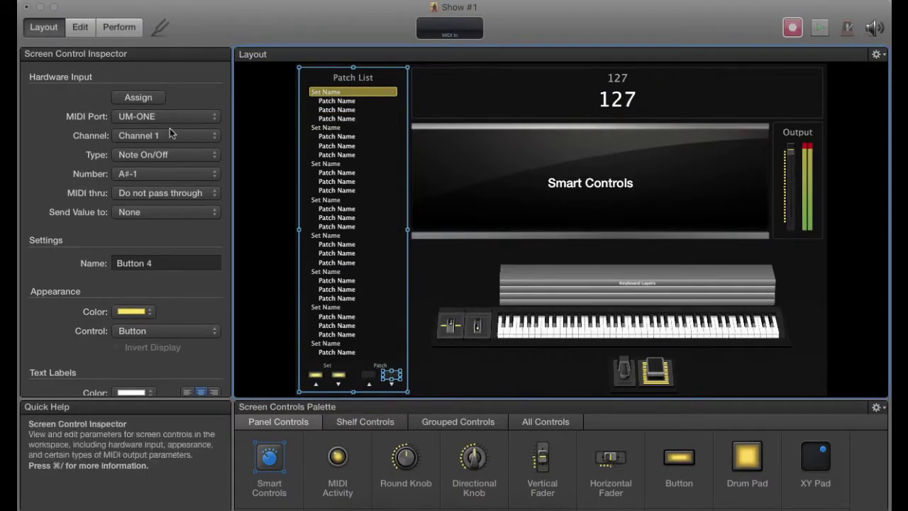
pyautogui.click(138, 97)
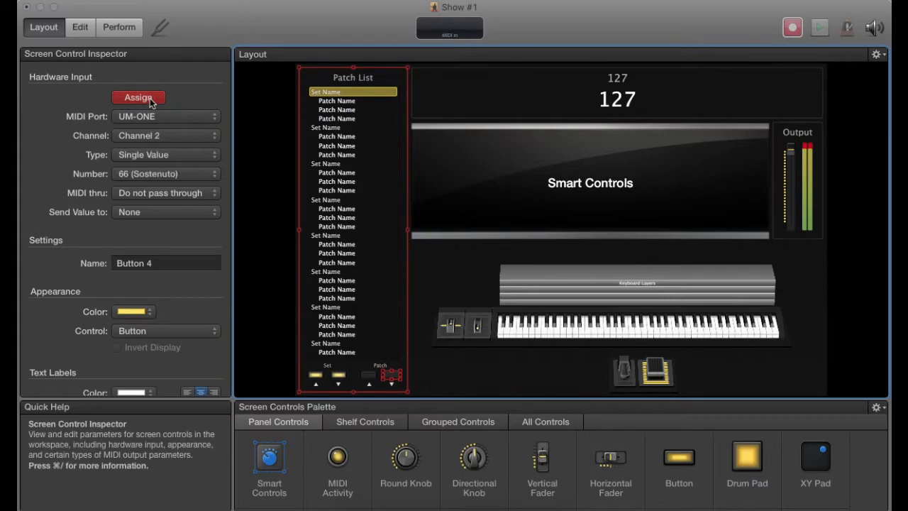
pyautogui.click(138, 97)
# Test the pedal stepping from Classic Electric Piano in Perform mode, then leave
pyautogui.click(120, 27)
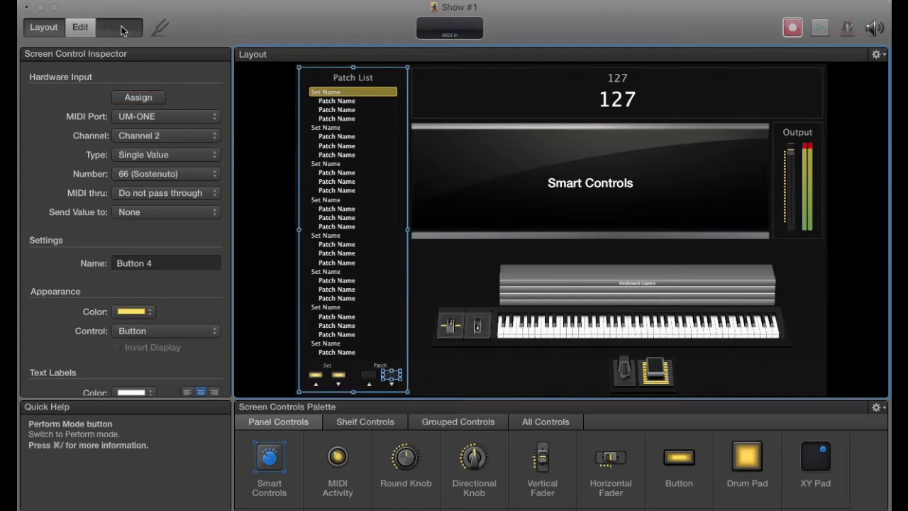
pyautogui.click(105, 31)
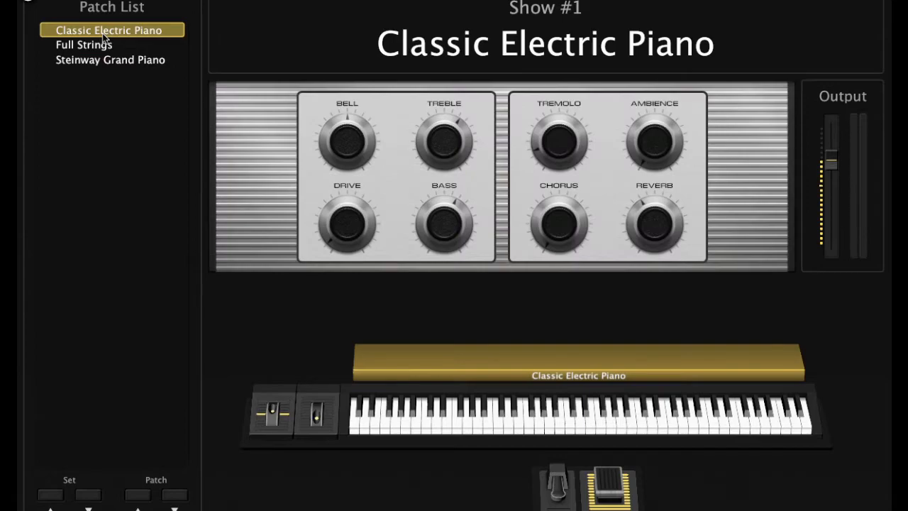
pyautogui.press('Down')
pyautogui.press('Down')
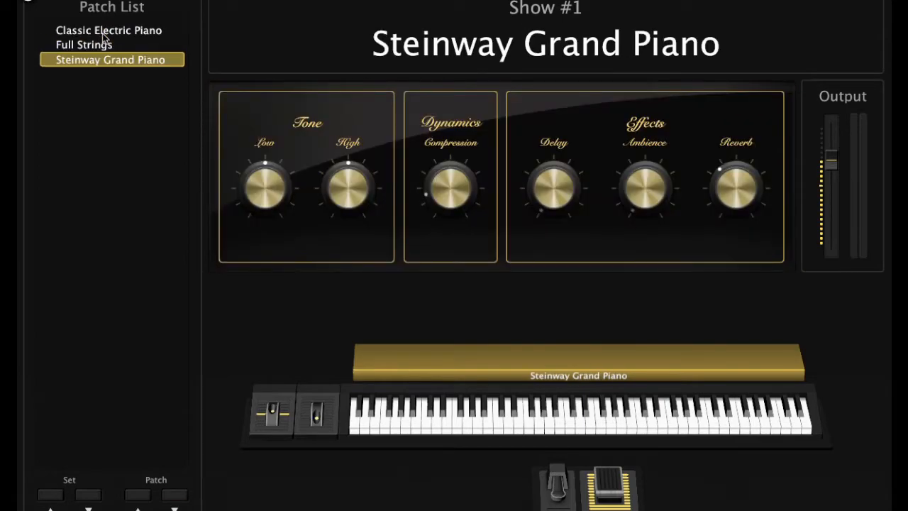
pyautogui.press('Escape')
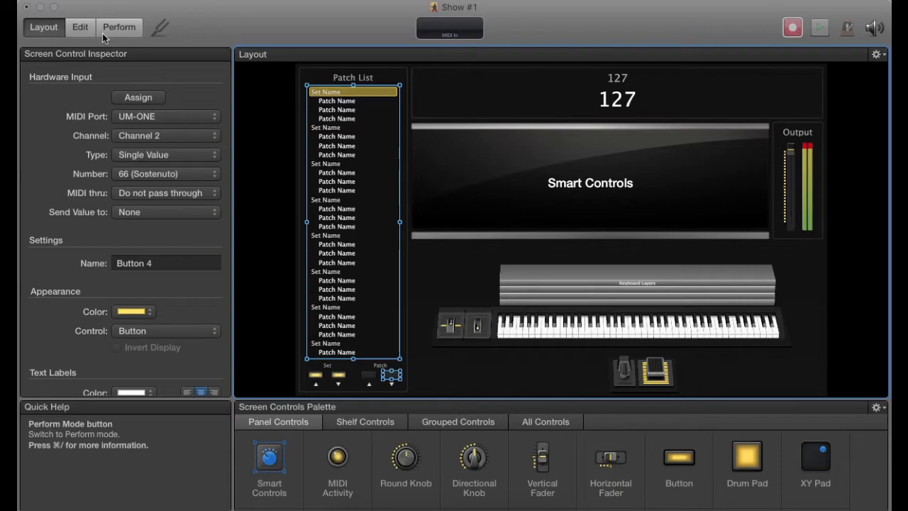
# In Edit mode, group the three patches into a new set
pyautogui.click(84, 29)
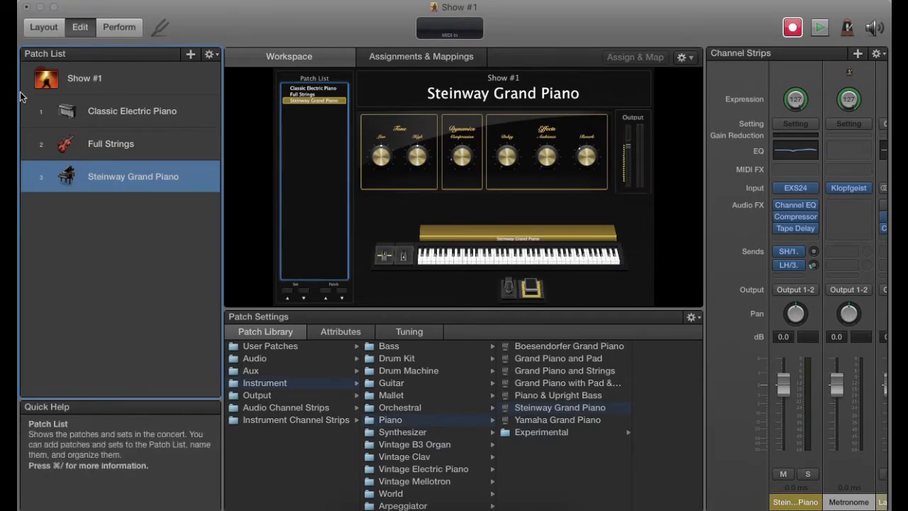
pyautogui.click(131, 110)
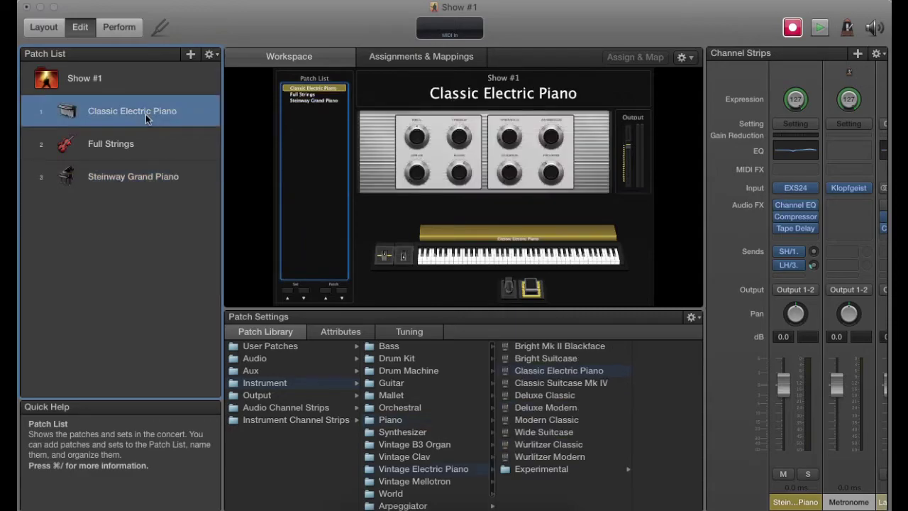
pyautogui.keyDown('shift'); pyautogui.click(133, 176); pyautogui.keyUp('shift')
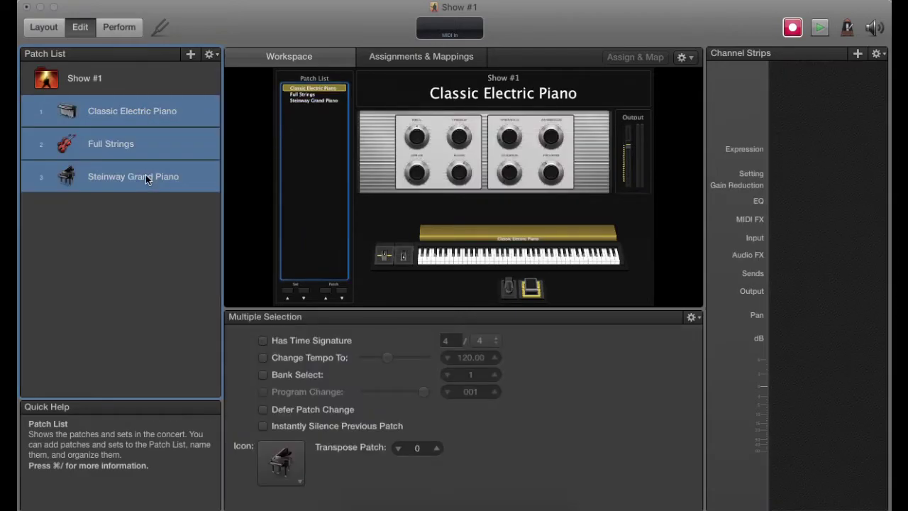
pyautogui.click(210, 56)
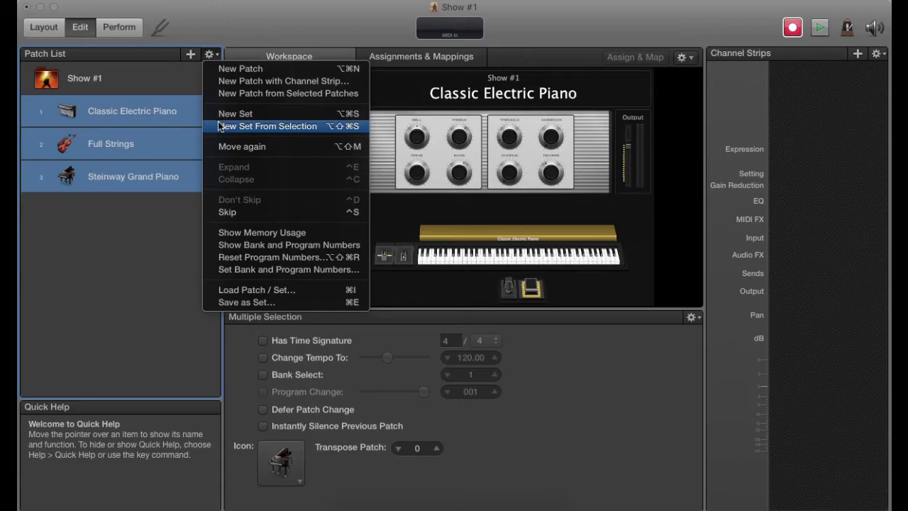
pyautogui.click(267, 126)
# Rename the new set to 'Song 1'
pyautogui.click(112, 111)
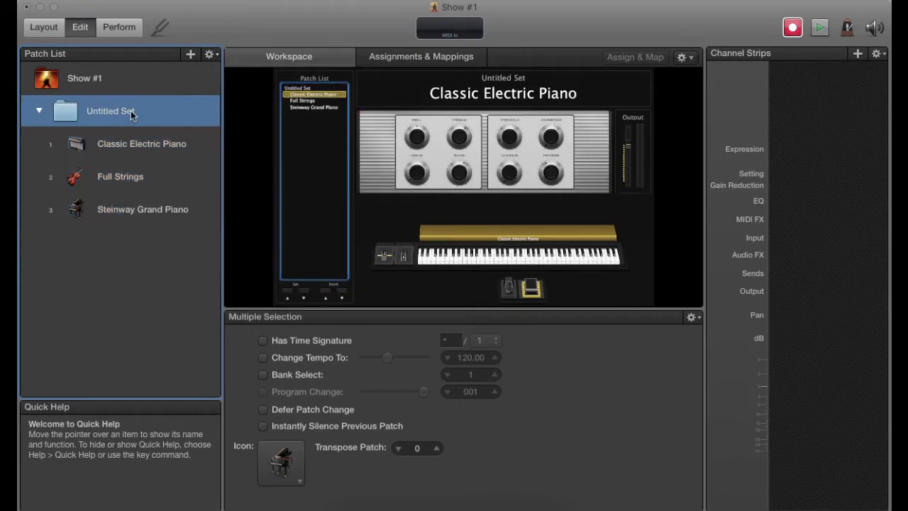
pyautogui.write('Song')
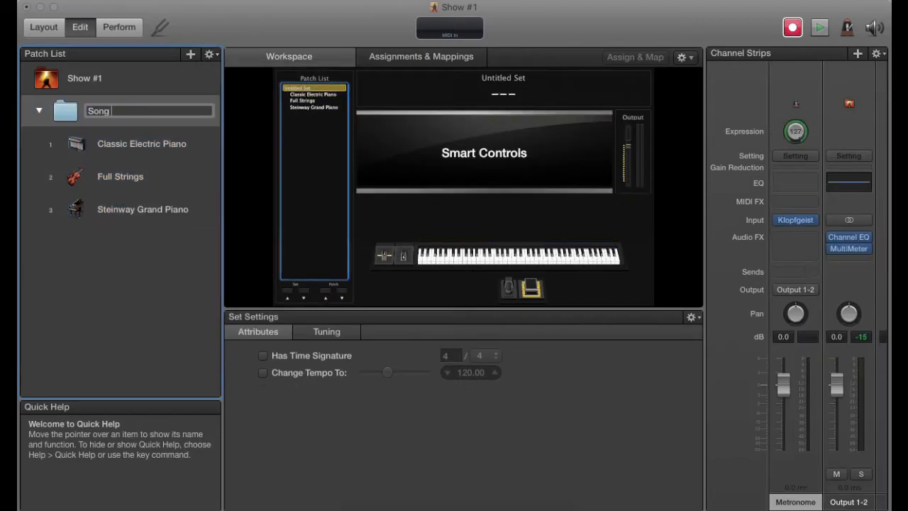
pyautogui.write(' 1')
pyautogui.press('Return')
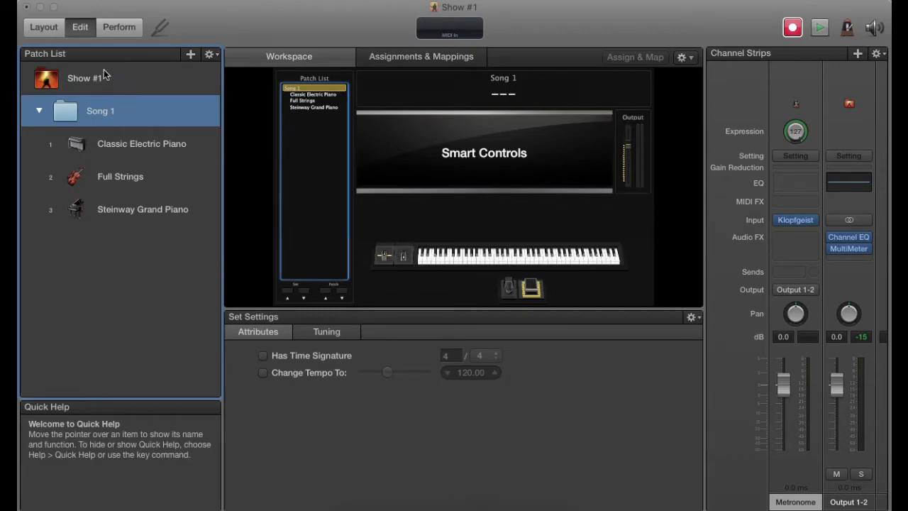
# Select the Classic Electric Piano patch and start adding a new channel strip
pyautogui.click(133, 147)
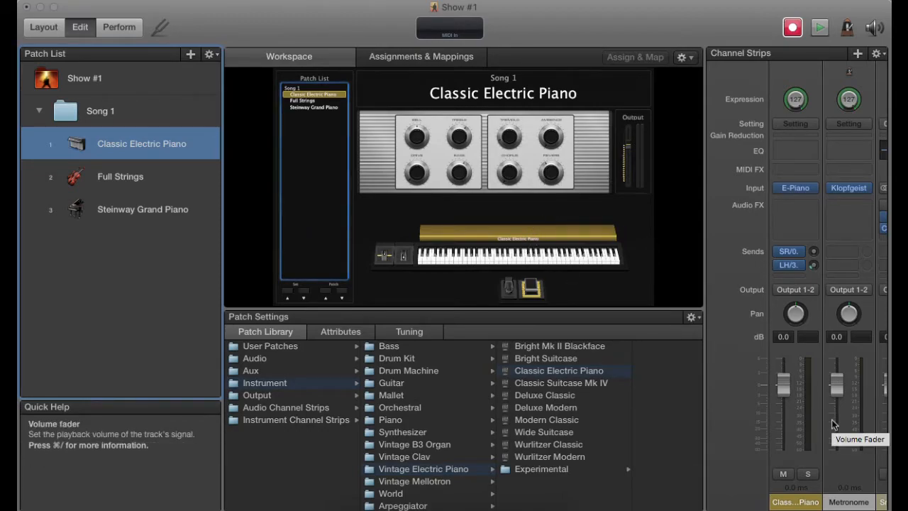
pyautogui.click(858, 54)
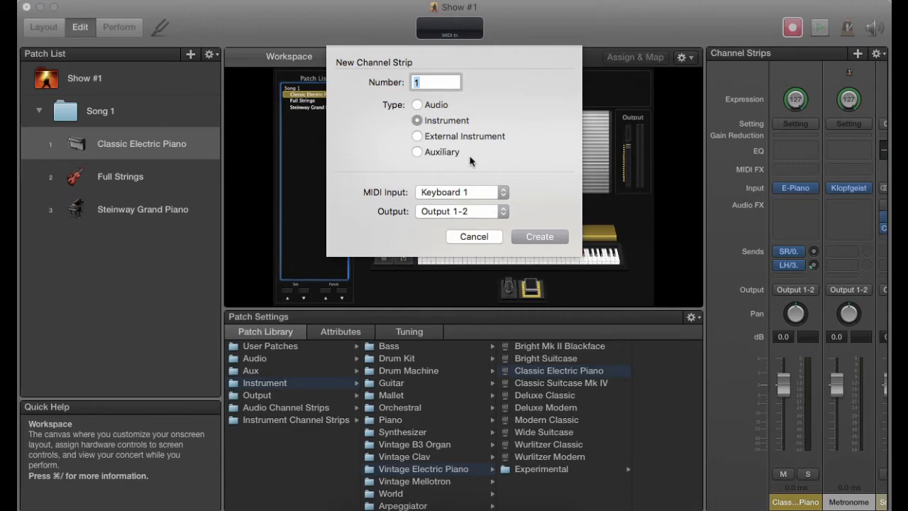
# Cancel the New Channel Strip dialog and open the piano strip's settings menu
pyautogui.click(475, 237)
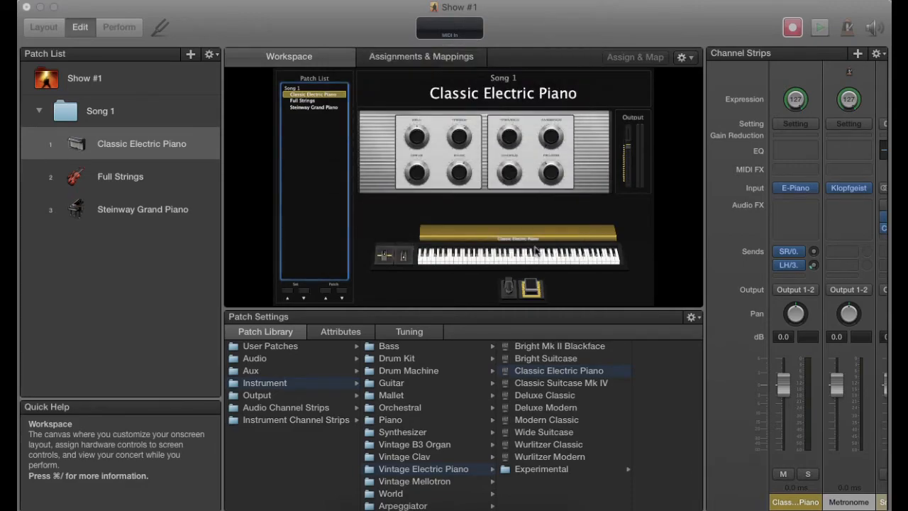
pyautogui.hscroll(3, 823, 405)
pyautogui.hscroll(3, 823, 405)
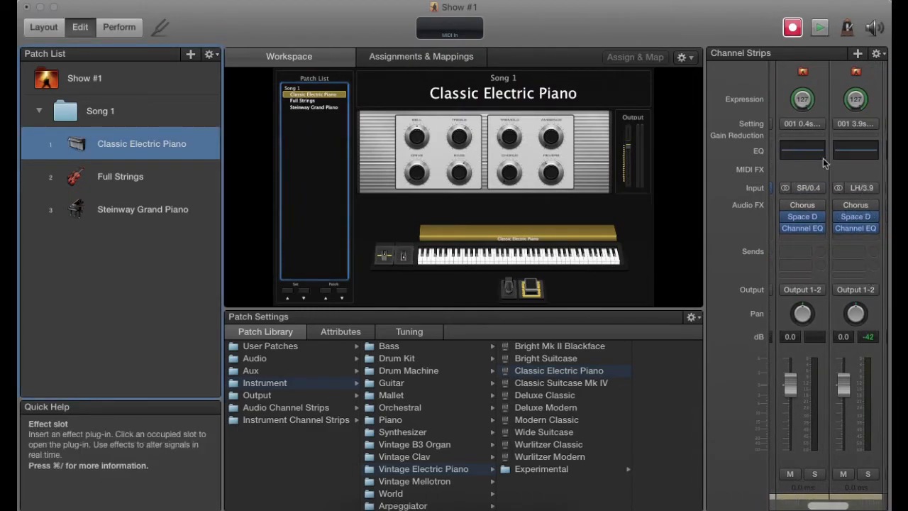
pyautogui.hscroll(-3, 828, 412)
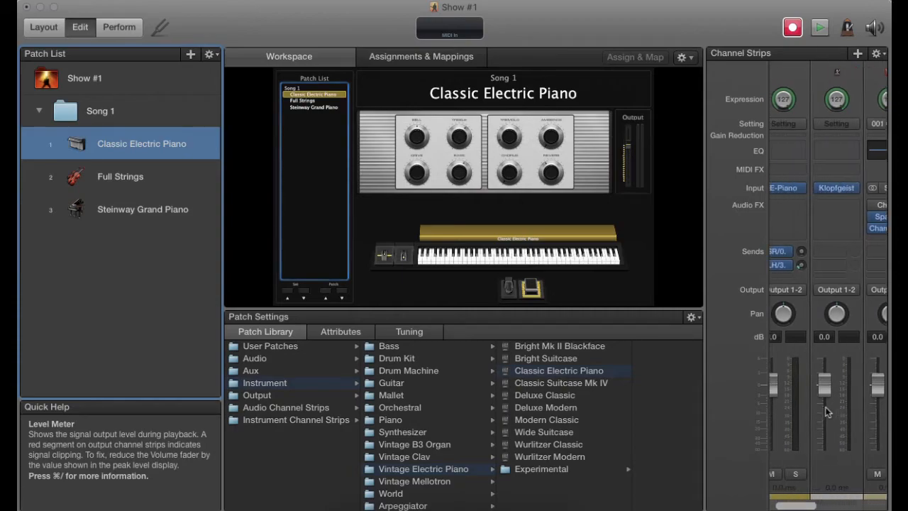
pyautogui.hscroll(-2, 809, 319)
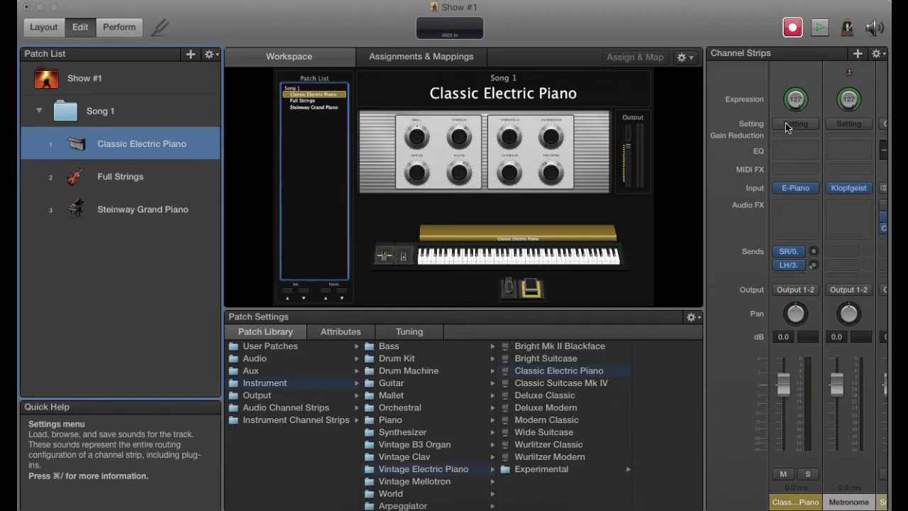
pyautogui.click(785, 123)
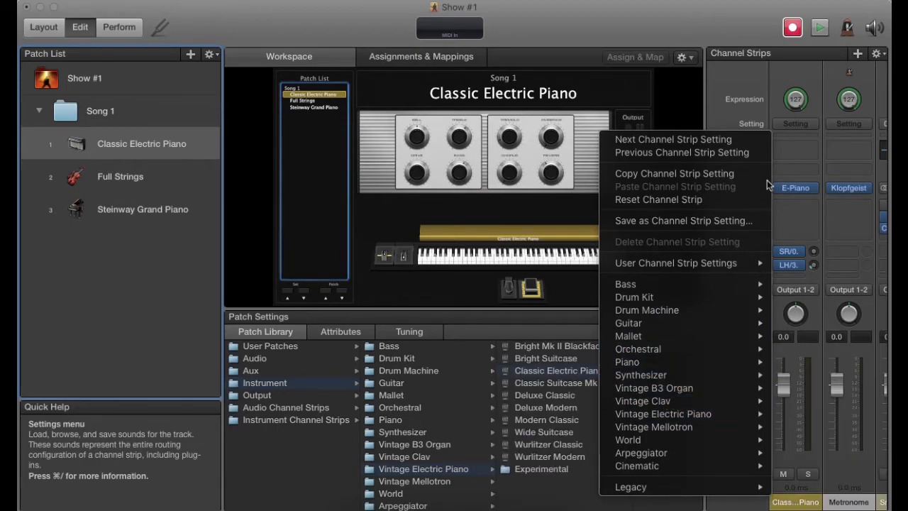
# Dismiss the settings menu and inspect the snare chamber reverb strip's EQ
pyautogui.click(750, 71)
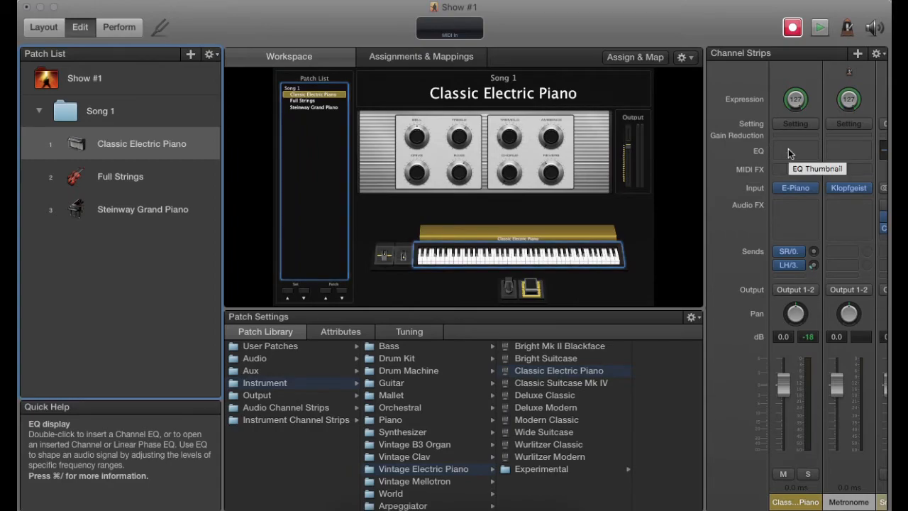
pyautogui.hscroll(4, 795, 147)
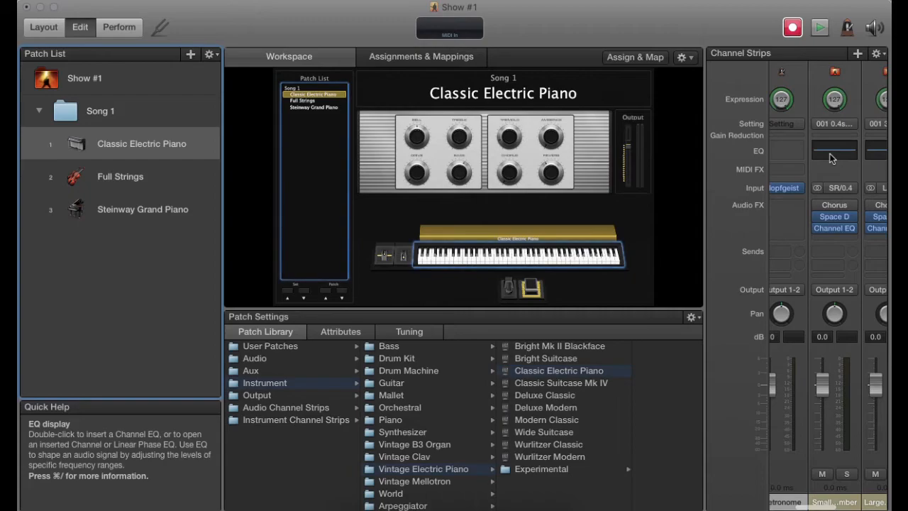
pyautogui.doubleClick(831, 153)
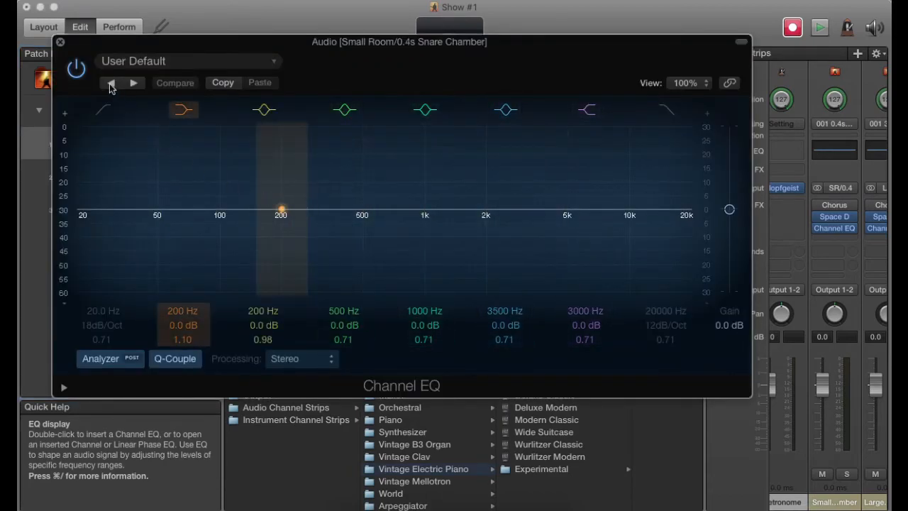
pyautogui.click(61, 42)
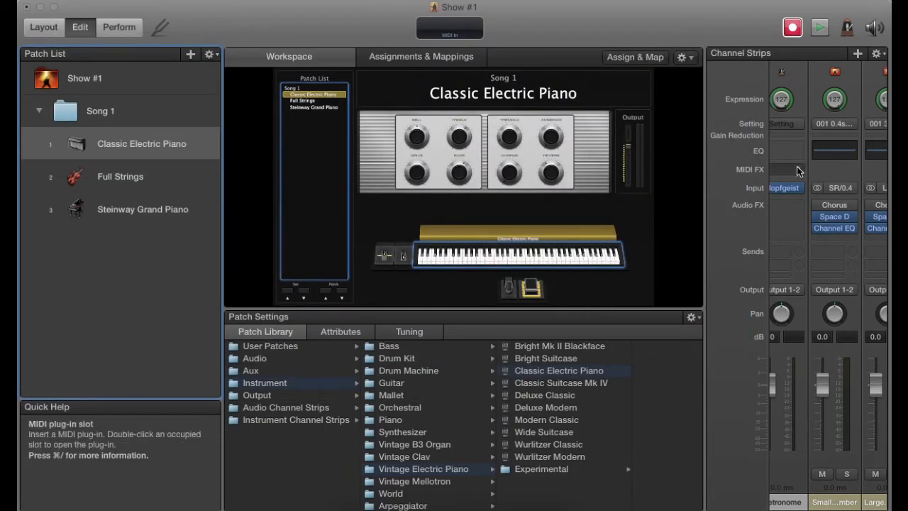
pyautogui.hscroll(-3, 796, 166)
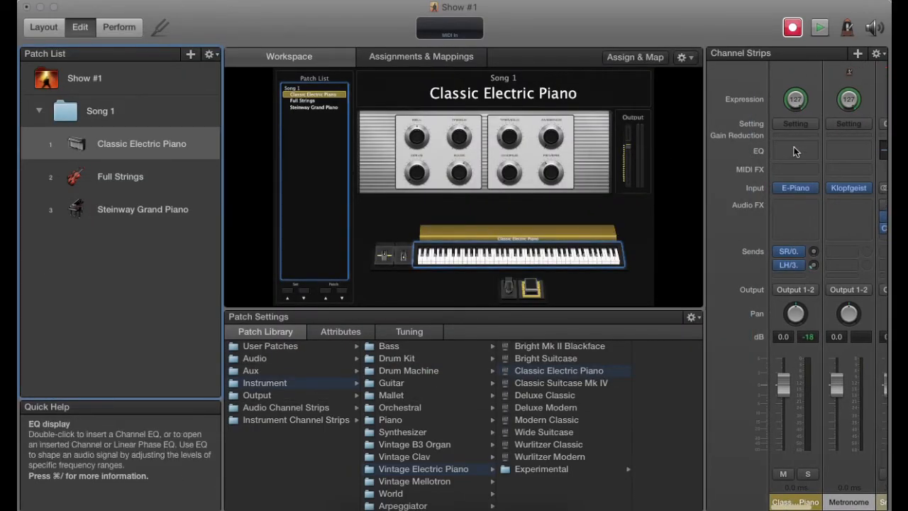
# Insert a Channel EQ on the electric piano strip, then reach its MIDI effect list
pyautogui.doubleClick(796, 151)
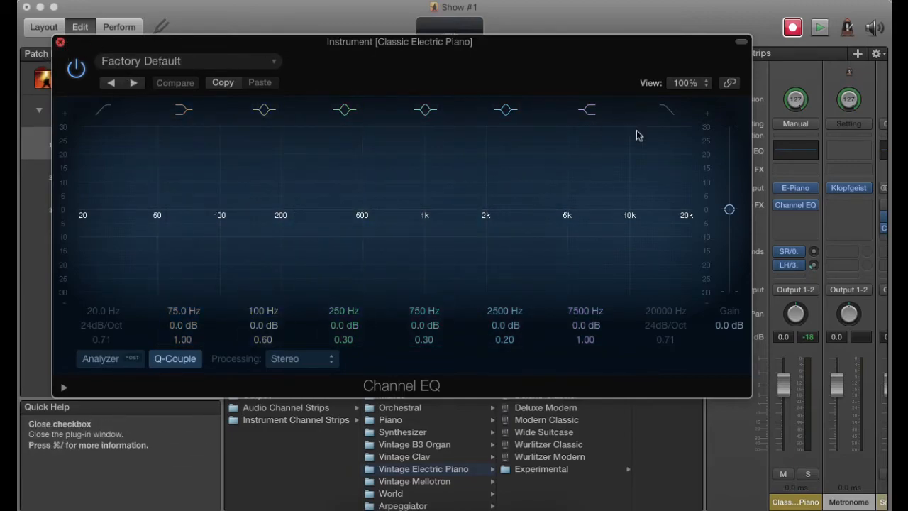
pyautogui.click(60, 42)
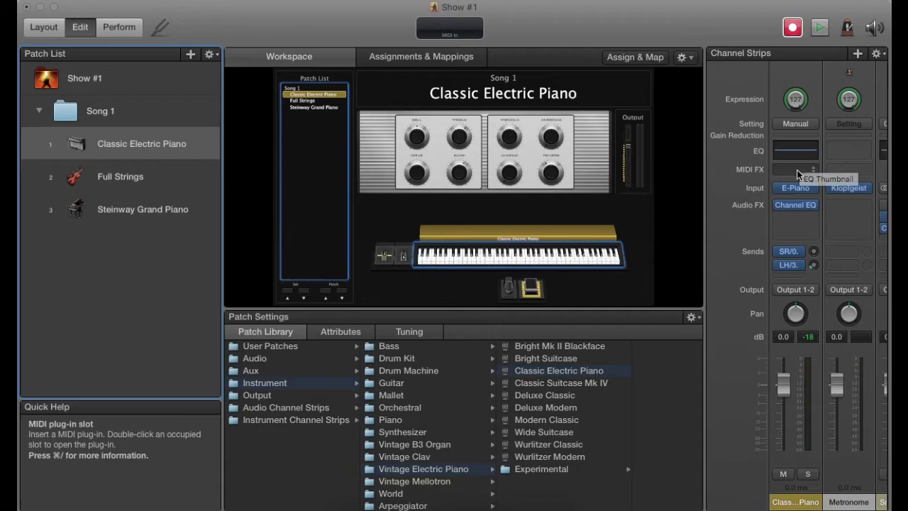
pyautogui.click(798, 170)
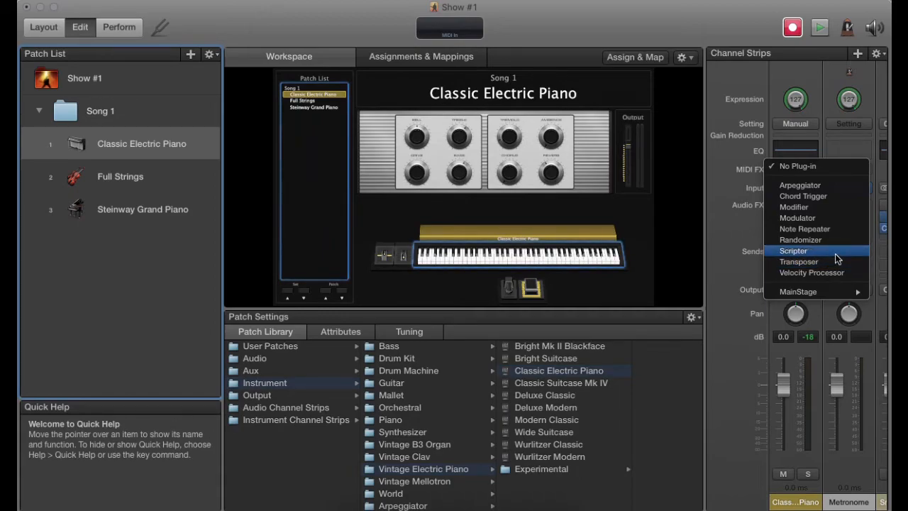
pyautogui.click(738, 228)
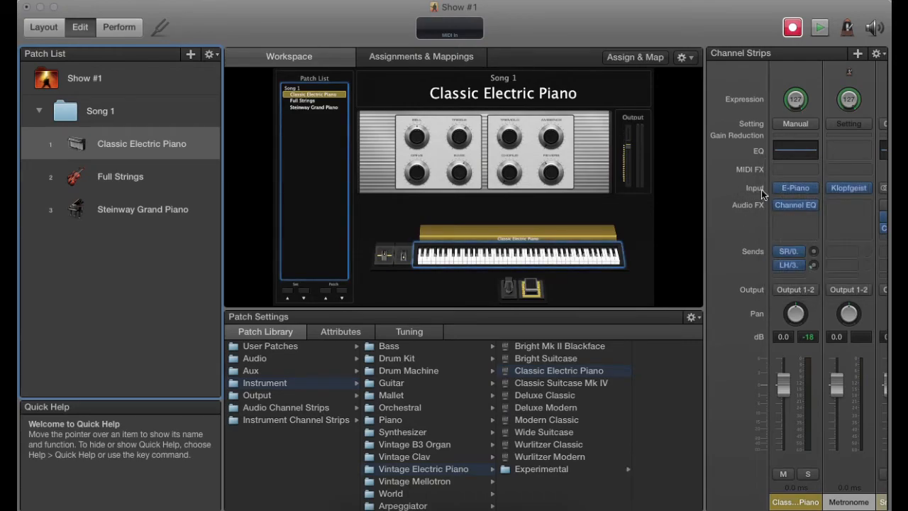
pyautogui.click(813, 188)
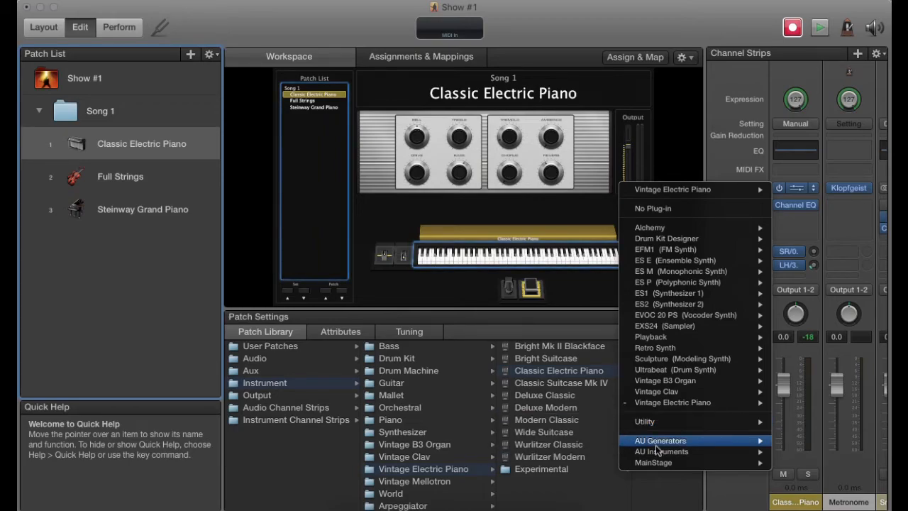
pyautogui.moveTo(653, 462)
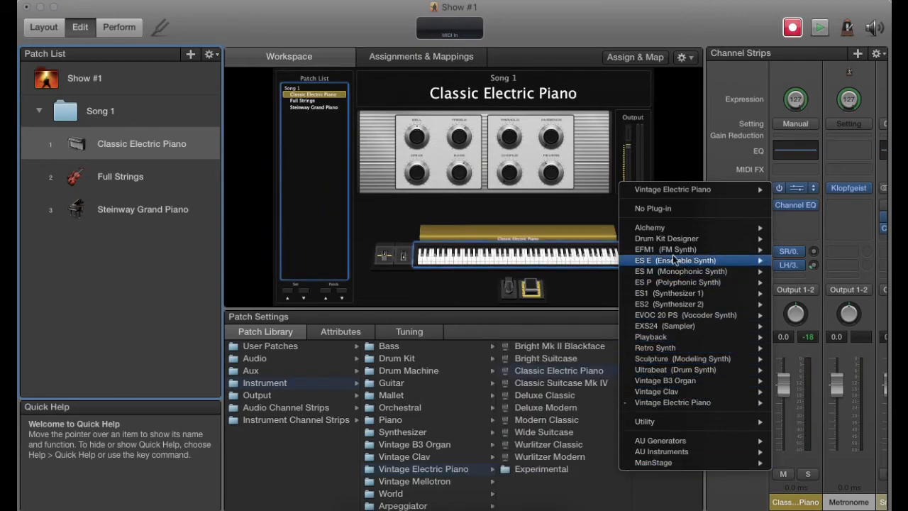
pyautogui.click(726, 157)
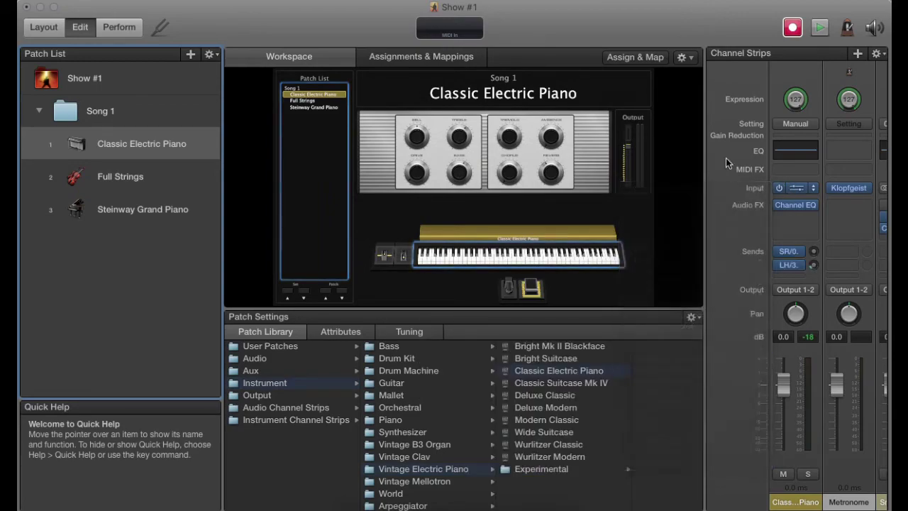
pyautogui.doubleClick(794, 188)
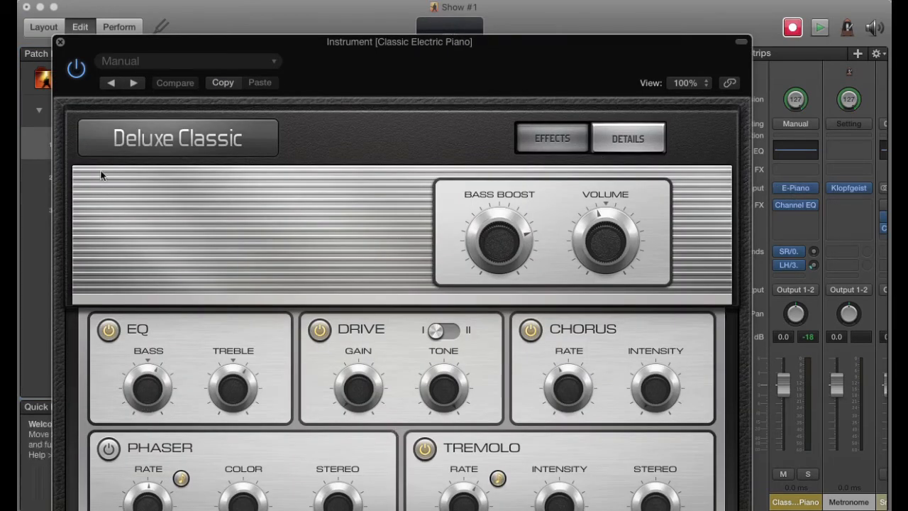
pyautogui.click(60, 44)
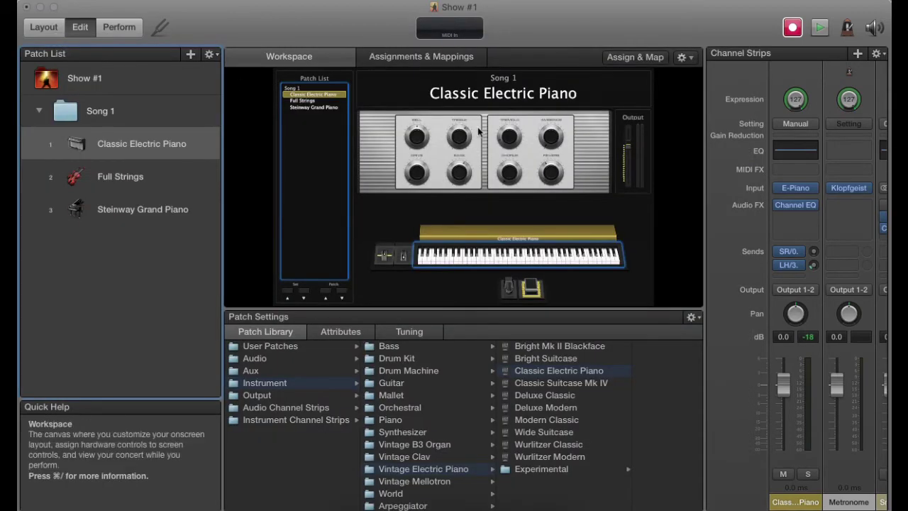
pyautogui.click(795, 217)
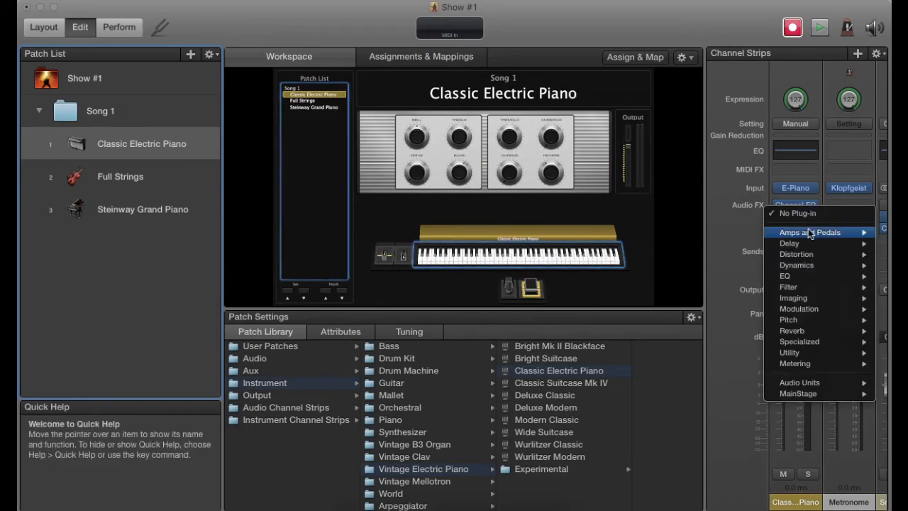
pyautogui.moveTo(809, 232)
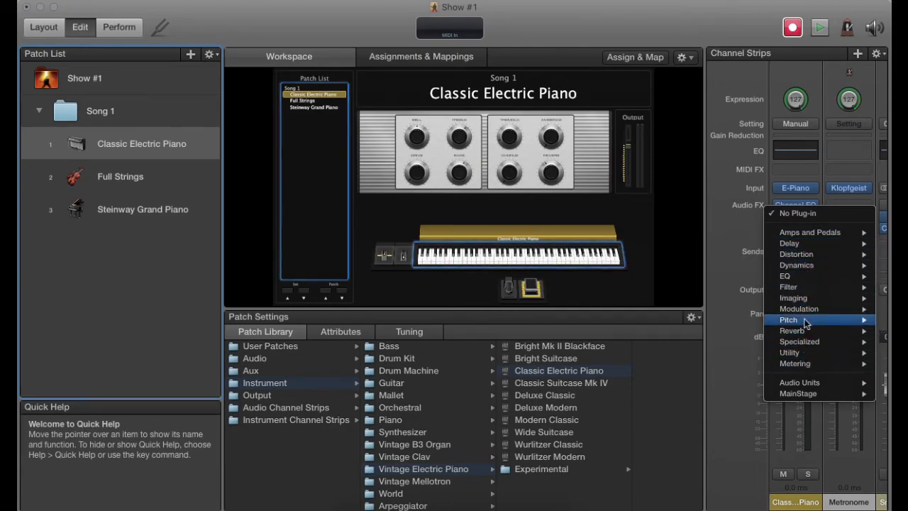
pyautogui.click(724, 206)
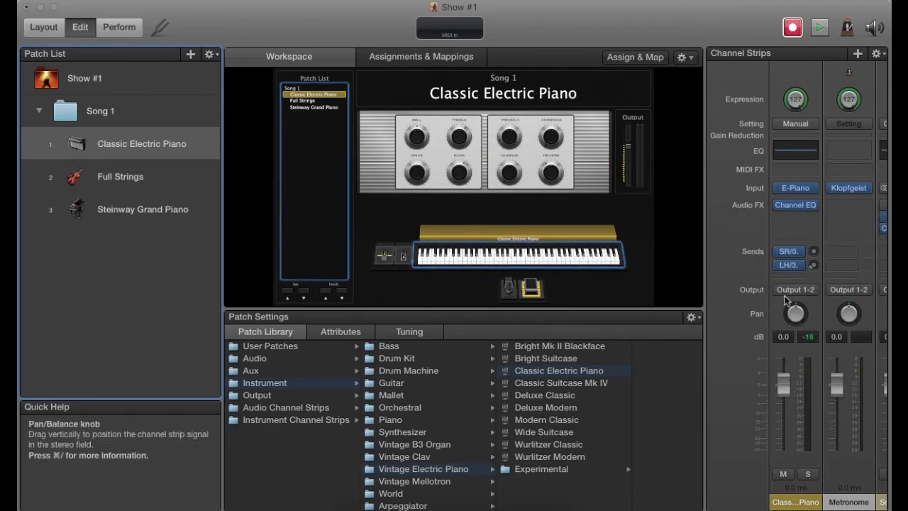
pyautogui.hscroll(5, 794, 355)
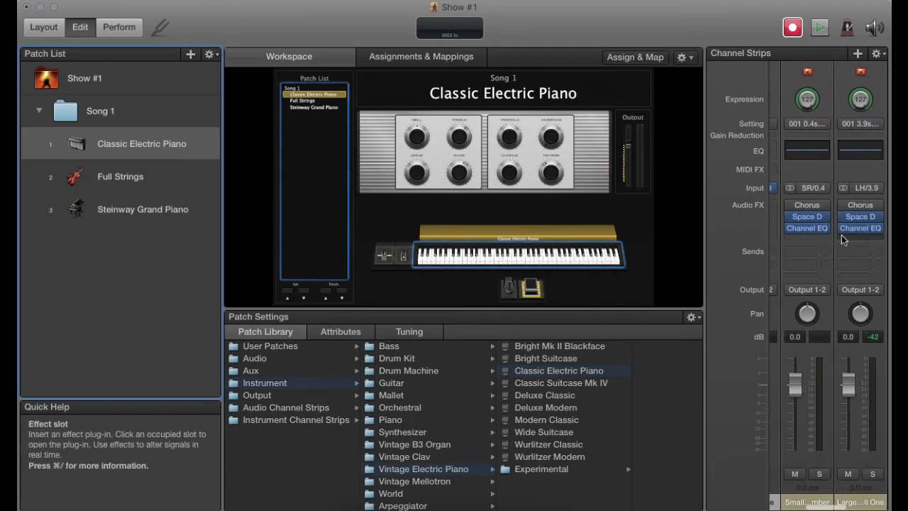
pyautogui.hscroll(-3, 812, 238)
pyautogui.hscroll(-3, 812, 238)
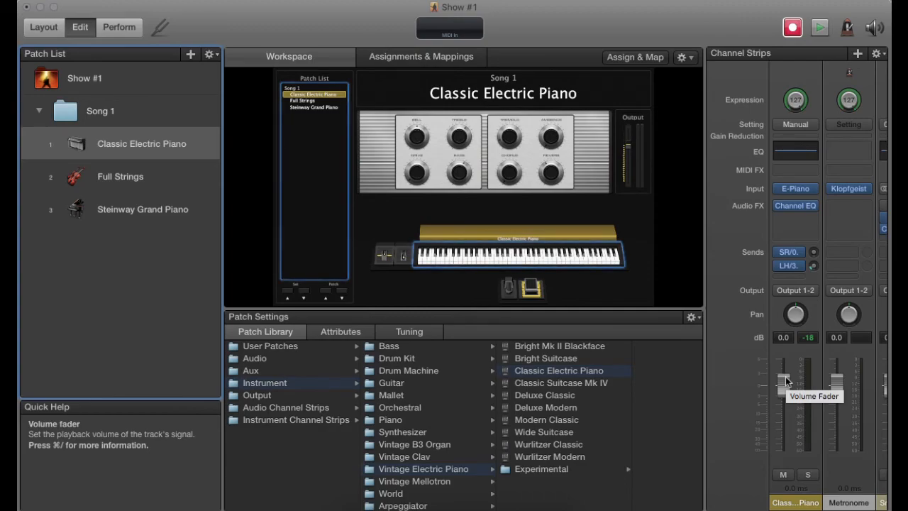
pyautogui.hscroll(3, 785, 381)
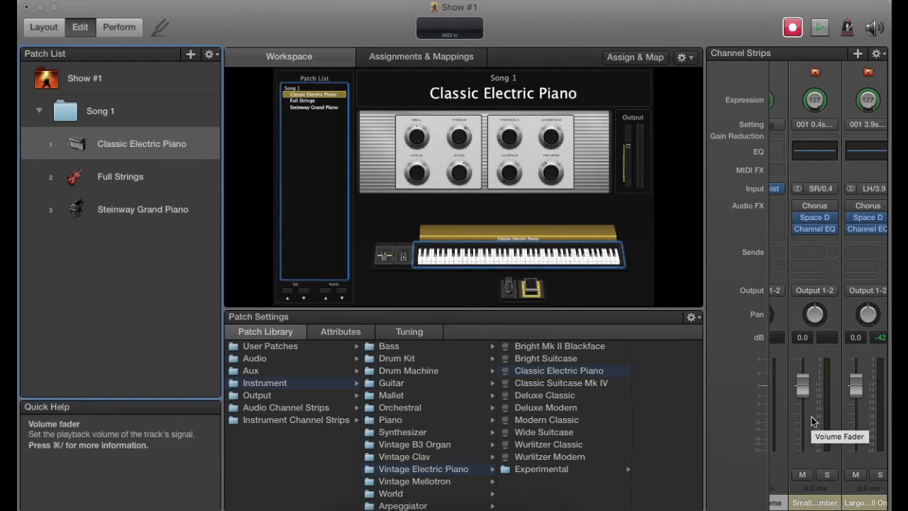
pyautogui.hscroll(-5, 812, 416)
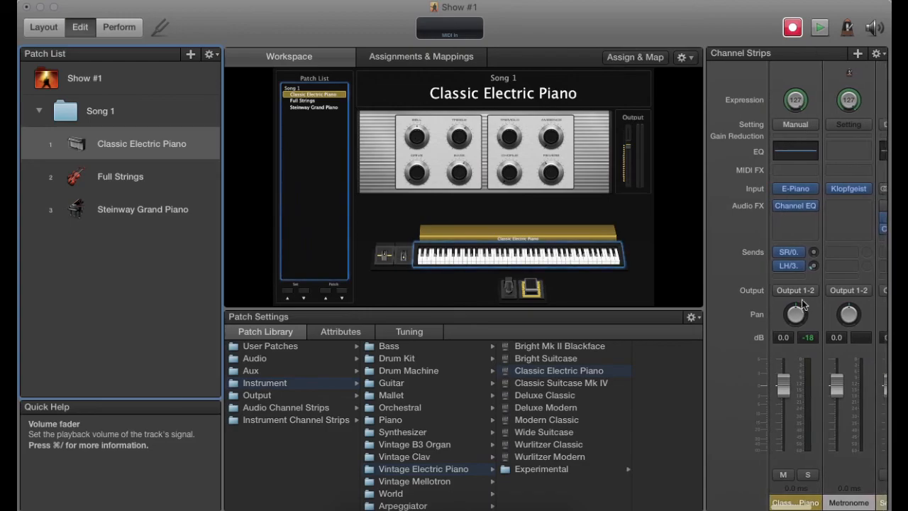